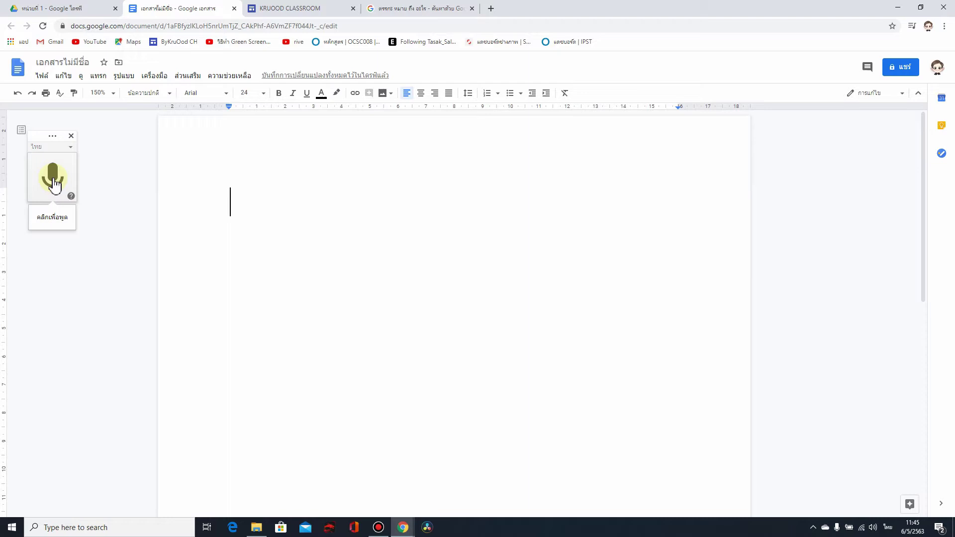
left_click(53, 185)
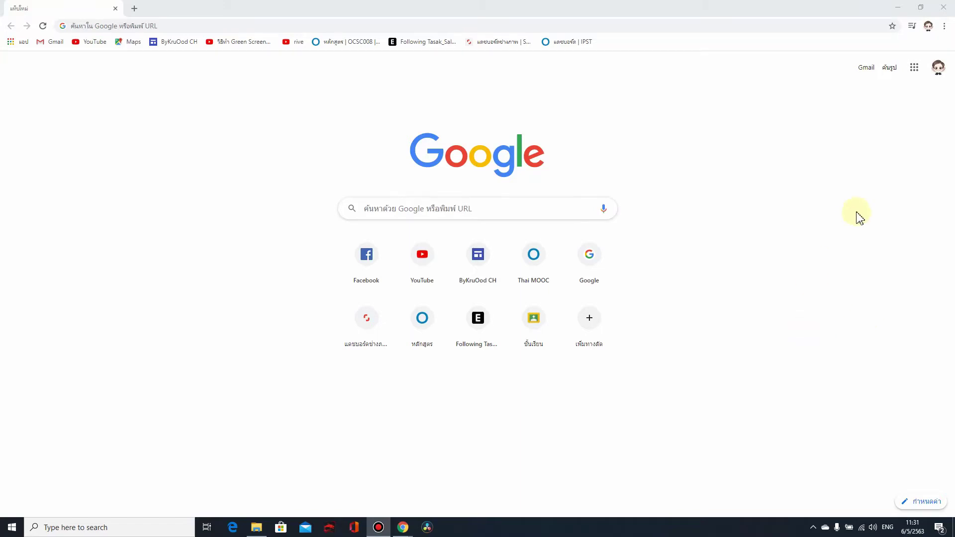
Step: Go to Google Drive, enter the webkruood folder and open the ห้องเรียนครูอ๊อด site for editing
left_click(915, 68)
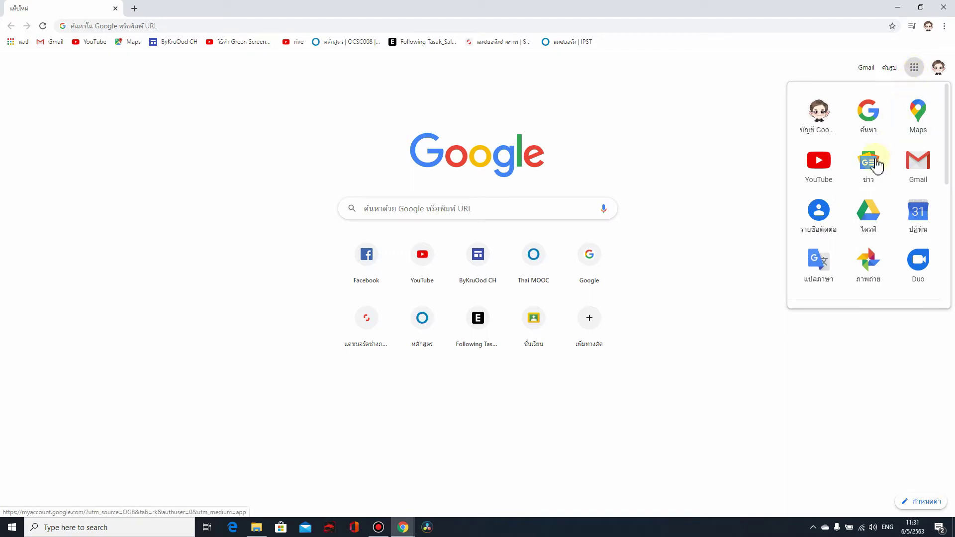
left_click(869, 227)
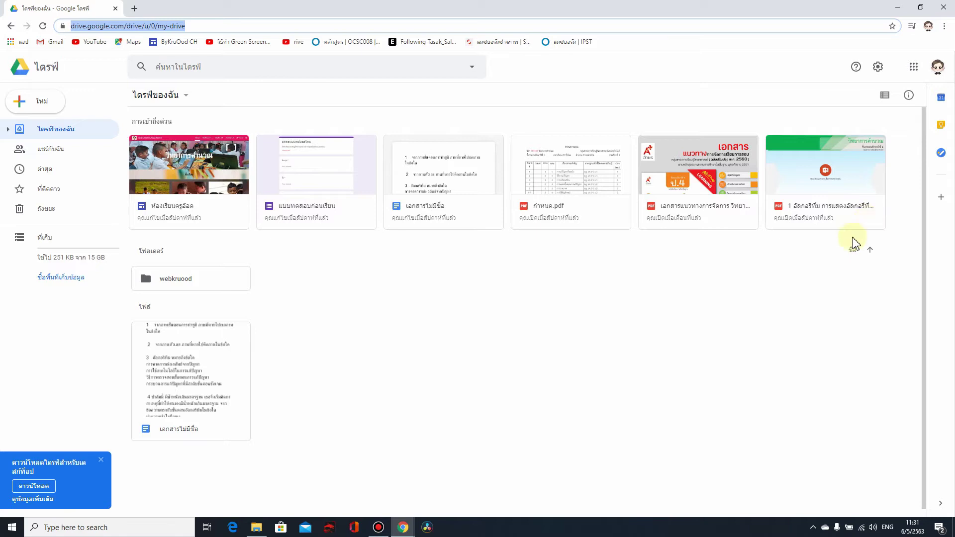
left_click(186, 284)
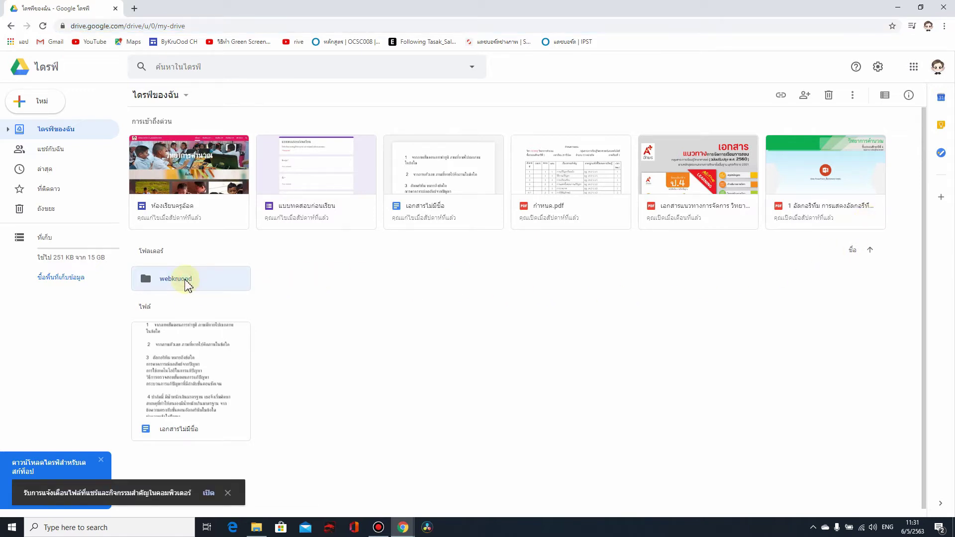
double_click(185, 283)
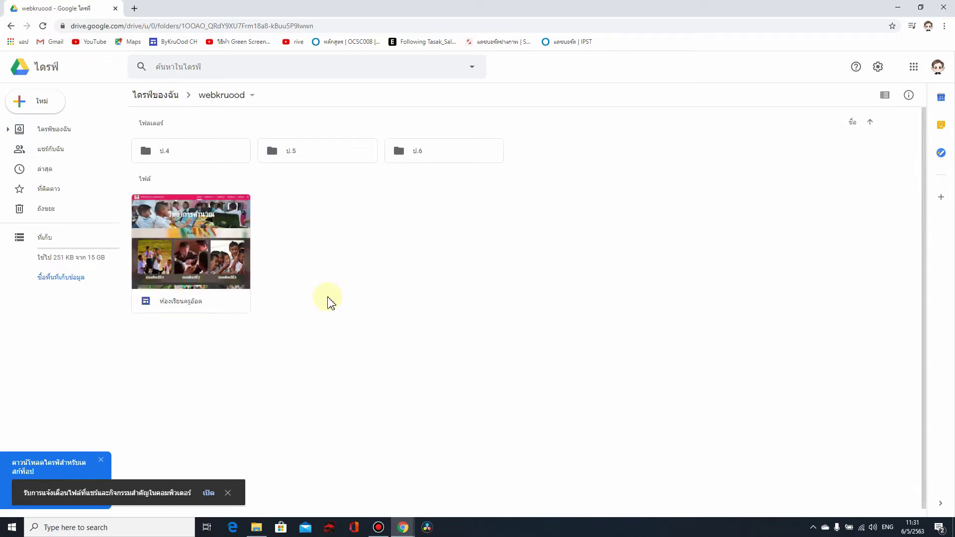
double_click(207, 249)
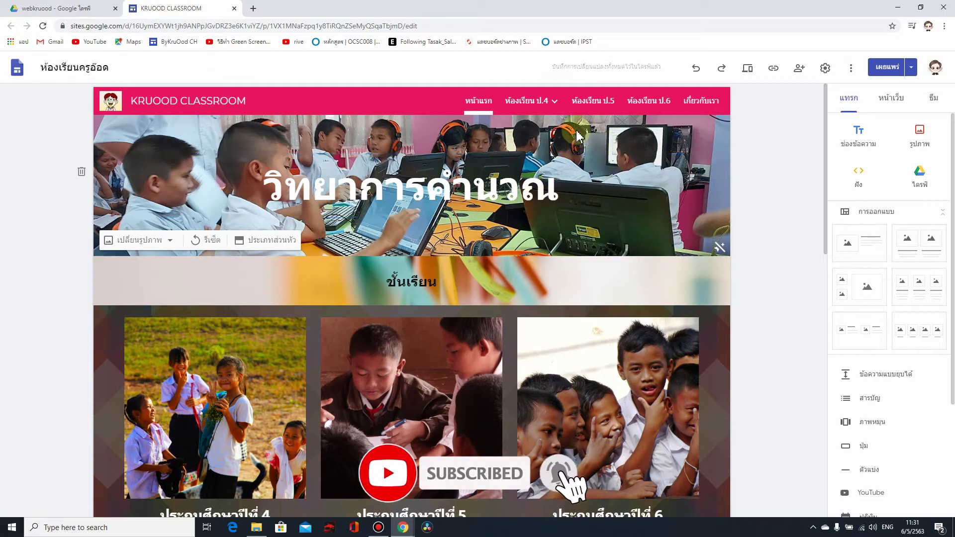
Step: Open the แบบทดสอบก่อนเรียน page under ห้องเรียน ป.4, unit 1, and look over its embedded form
mouse_move(555, 105)
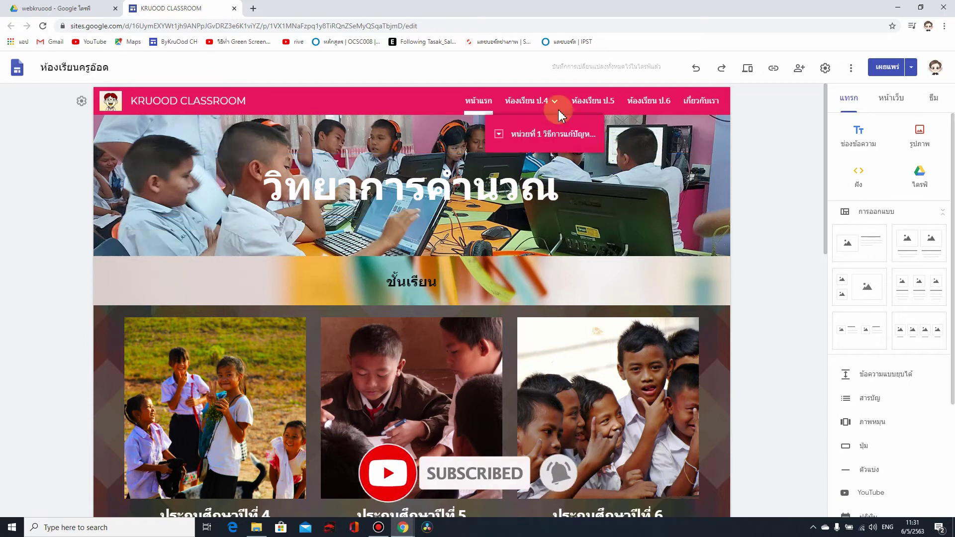
left_click(499, 135)
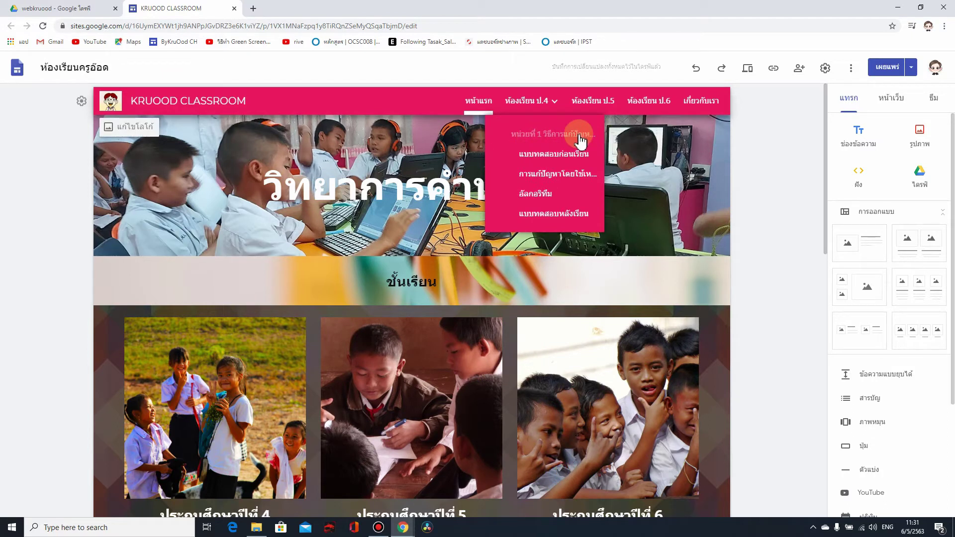
left_click(543, 158)
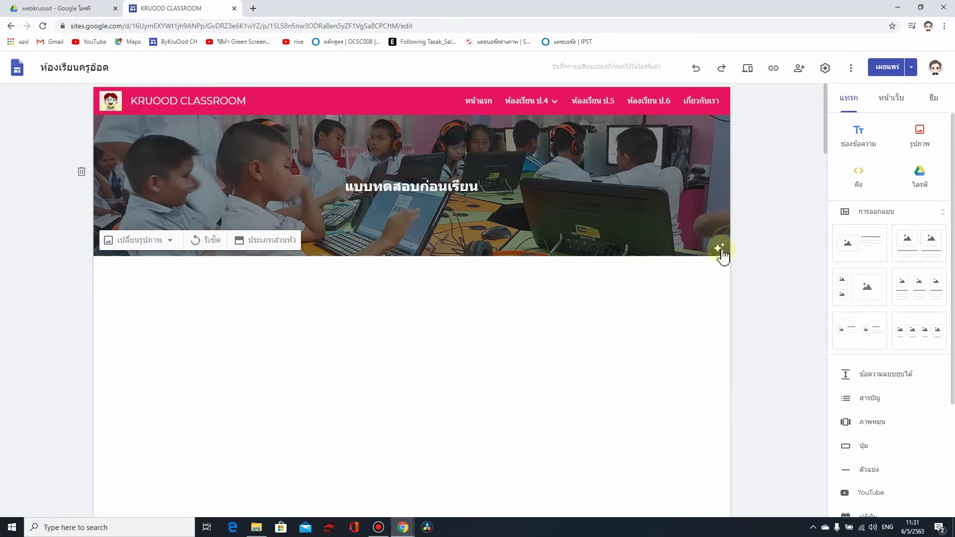
scroll(685, 286, "down", 5)
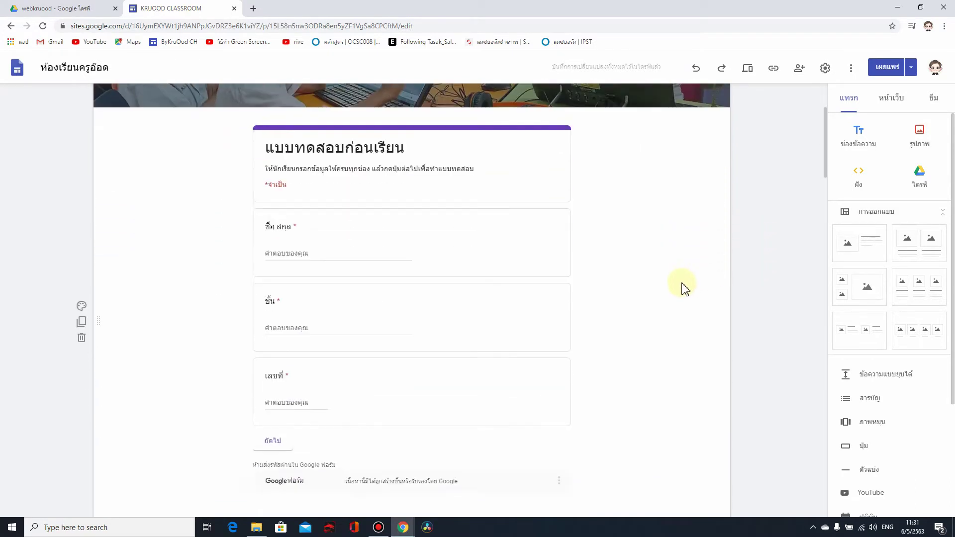
scroll(684, 287, "up", 3)
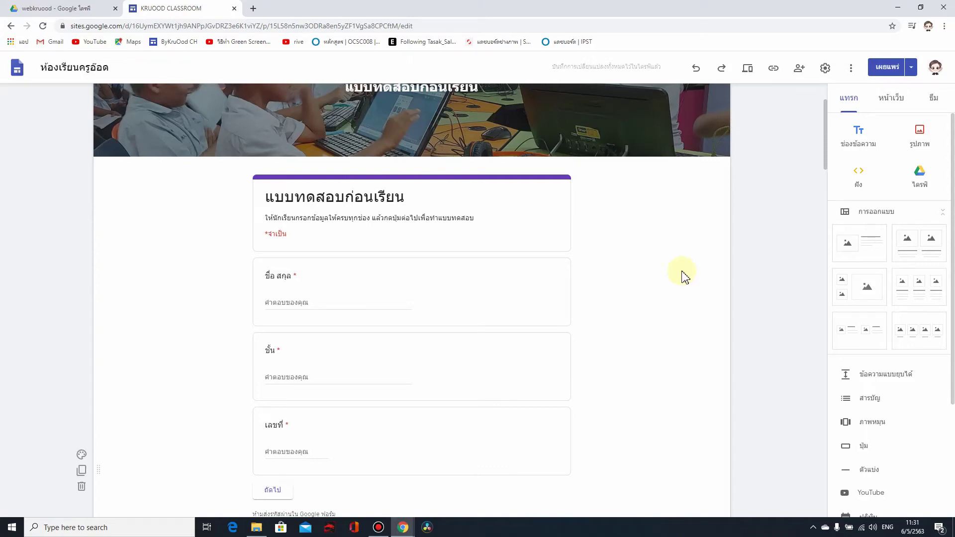
Step: Open the unit 1 subpage การแก้ปัญหาโดยใช้เหตุผลเชิงตรรกะ for editing
left_click(890, 98)
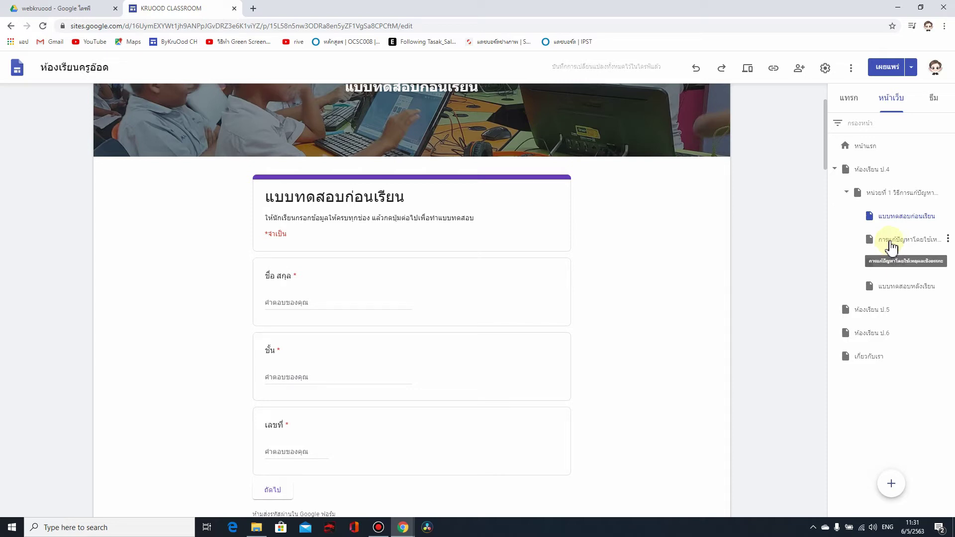
left_click(891, 240)
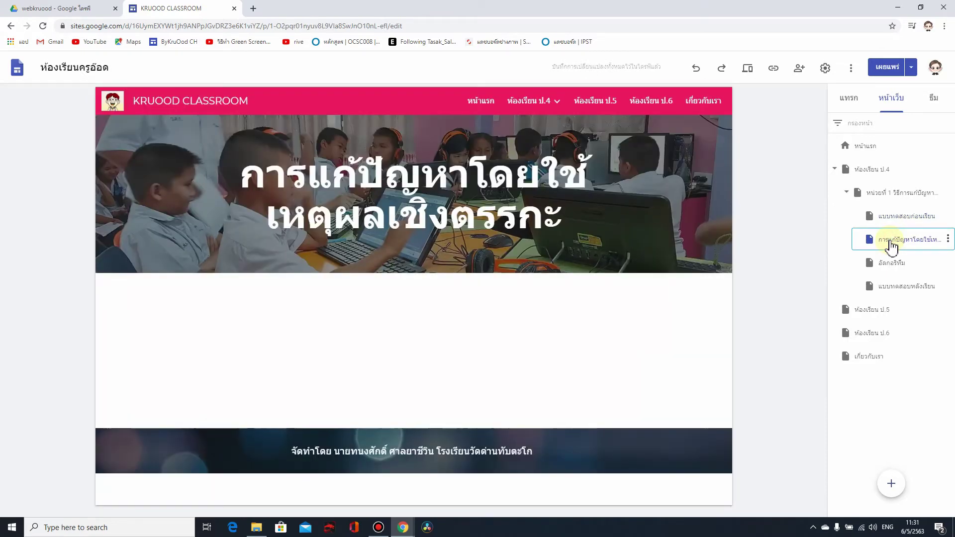
mouse_move(678, 224)
Step: Change the banner title to the ส่วนหัว (heading) style and add an empty text box below the banner
left_click(293, 164)
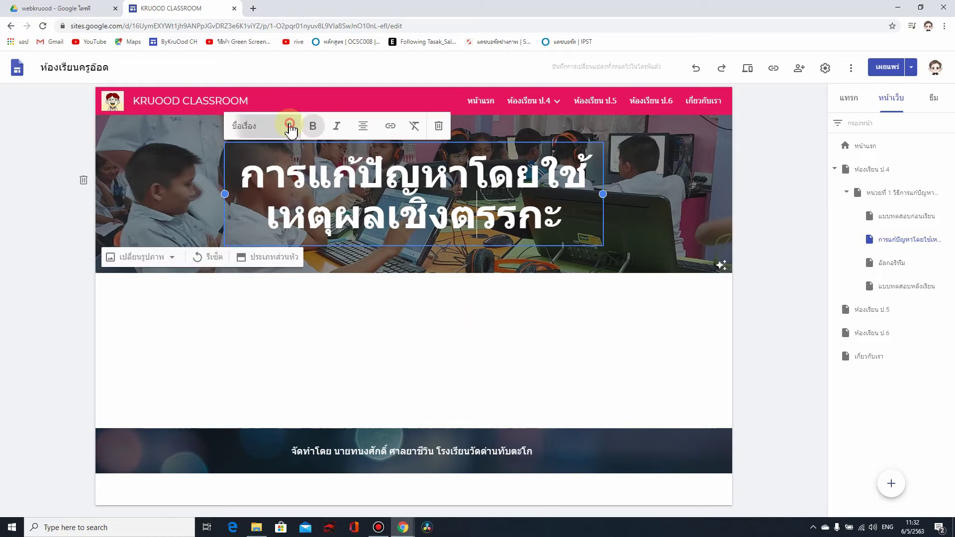
left_click(288, 125)
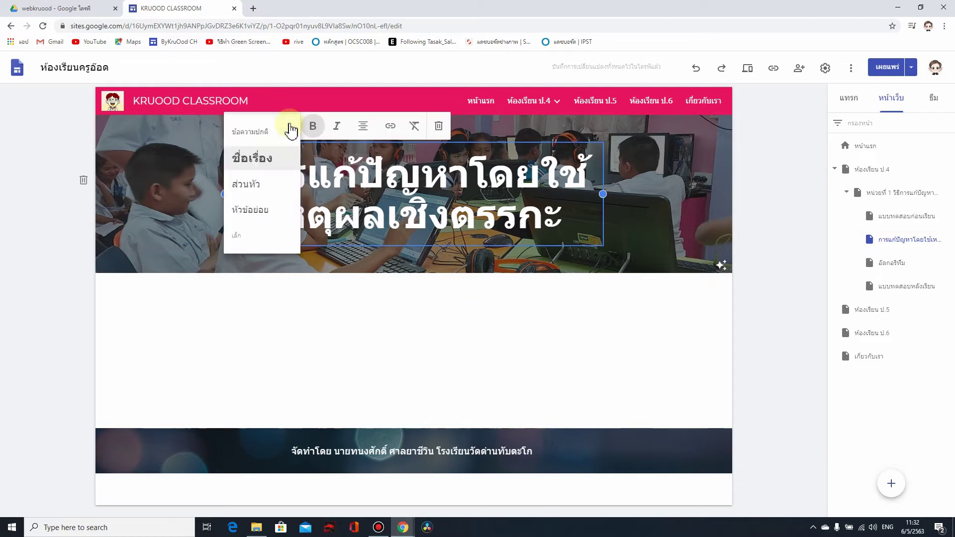
left_click(260, 185)
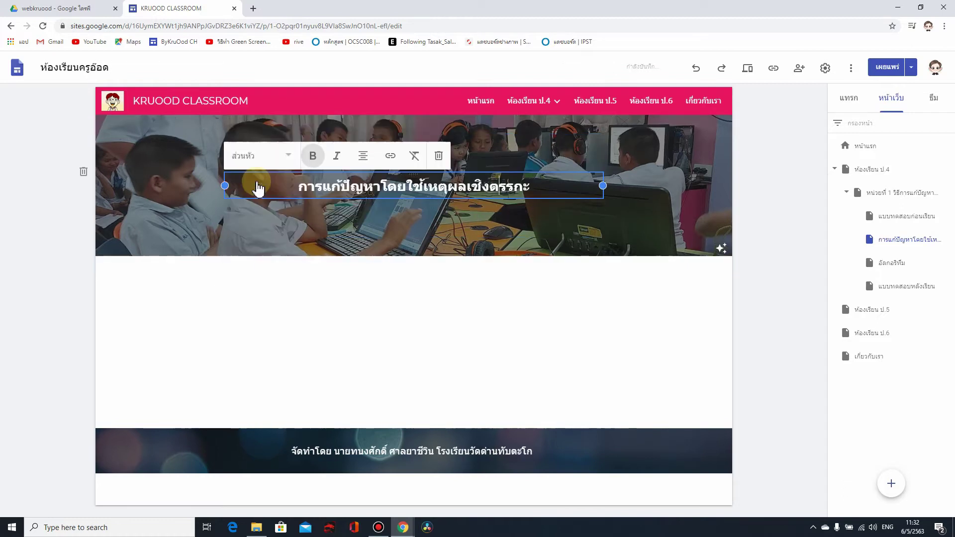
left_click(677, 184)
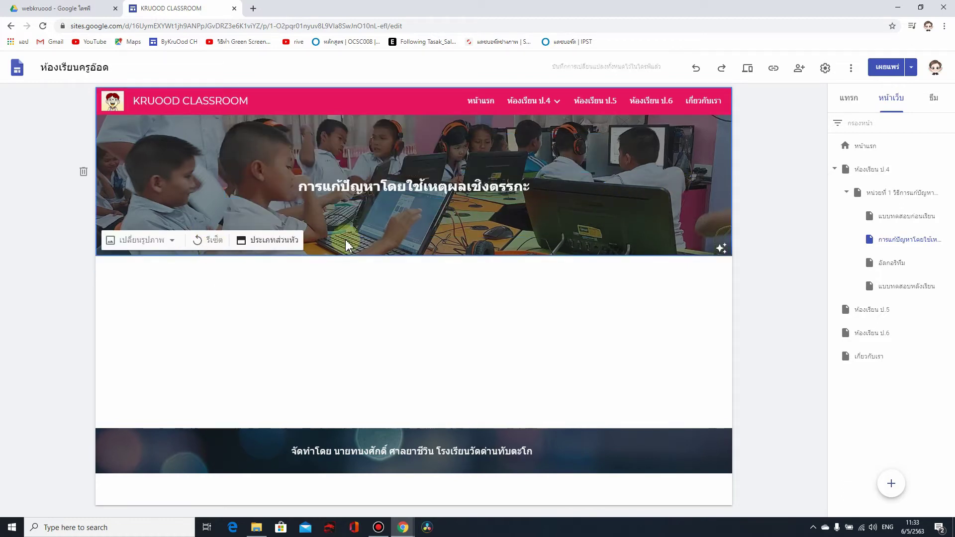
left_click(849, 98)
left_click(859, 134)
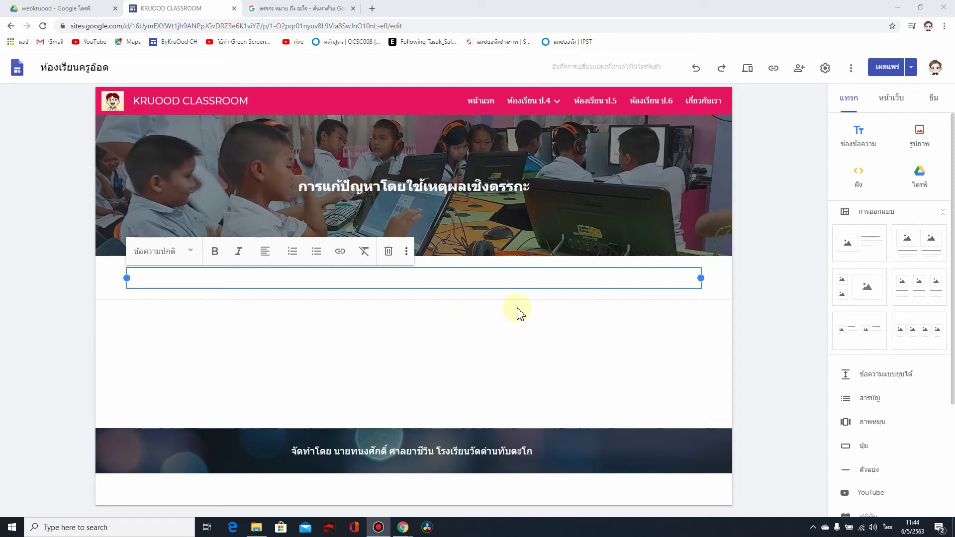
Step: Return to Google Drive and create a blank Google Docs document in the ป.4 > หน่วยที่ 1 folder
left_click(74, 8)
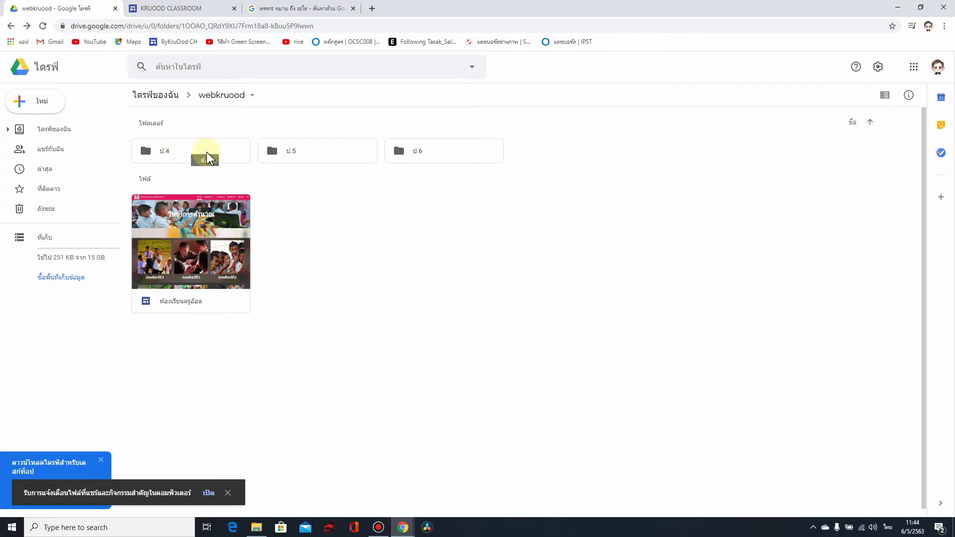
double_click(180, 157)
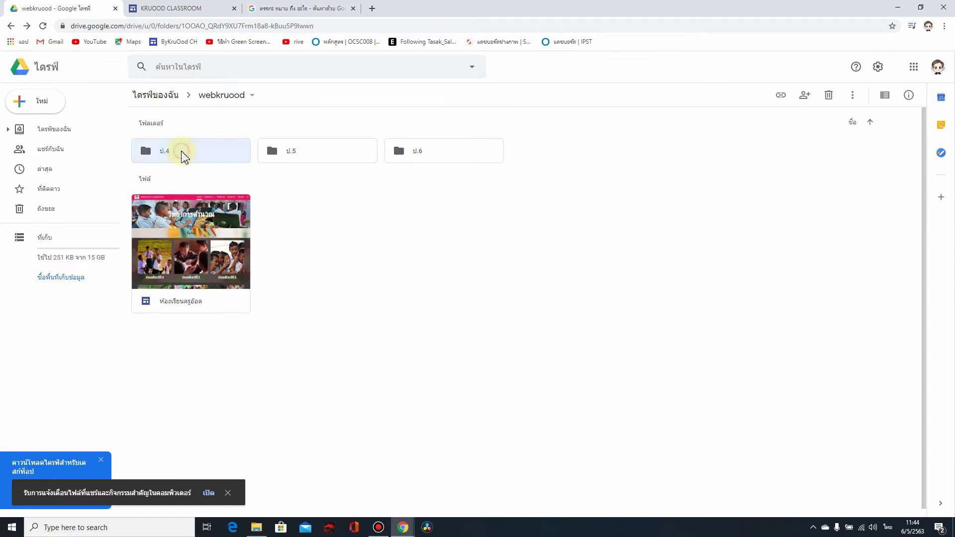
double_click(183, 156)
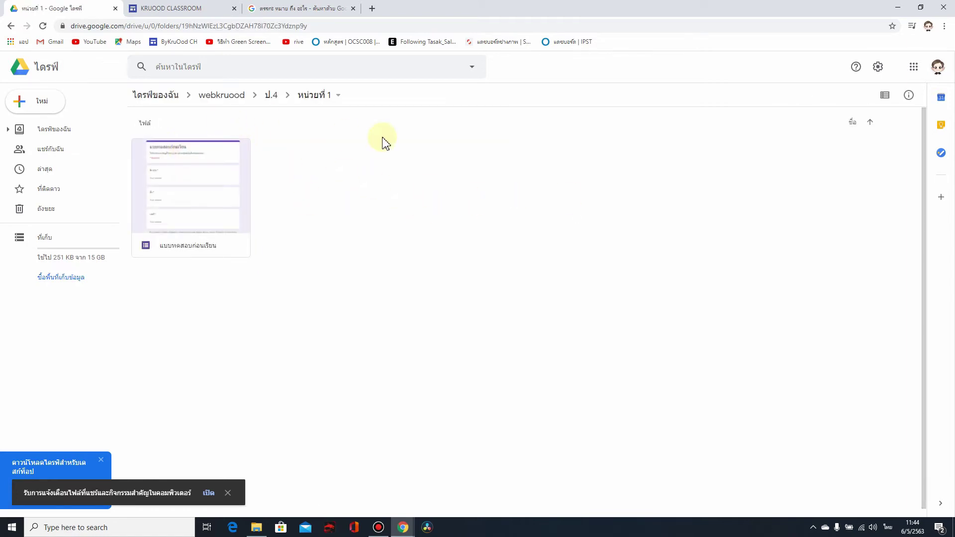
left_click(42, 102)
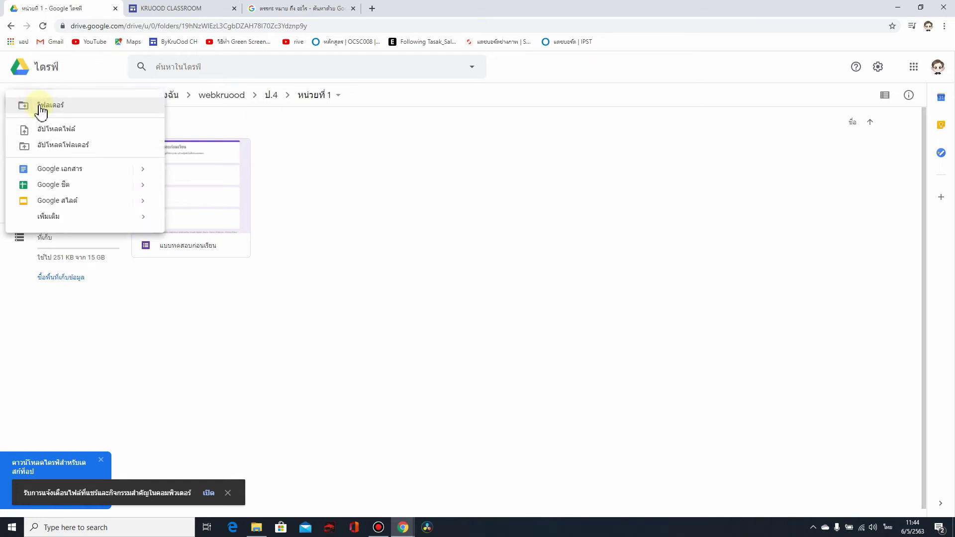
left_click(60, 169)
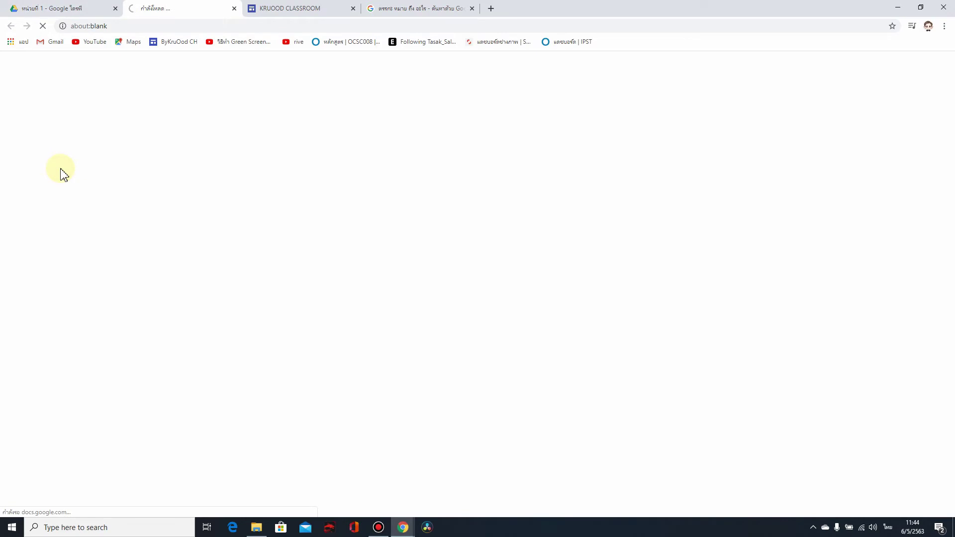
Step: Set the blank document's zoom to 150% and its font size to 24
left_click(111, 93)
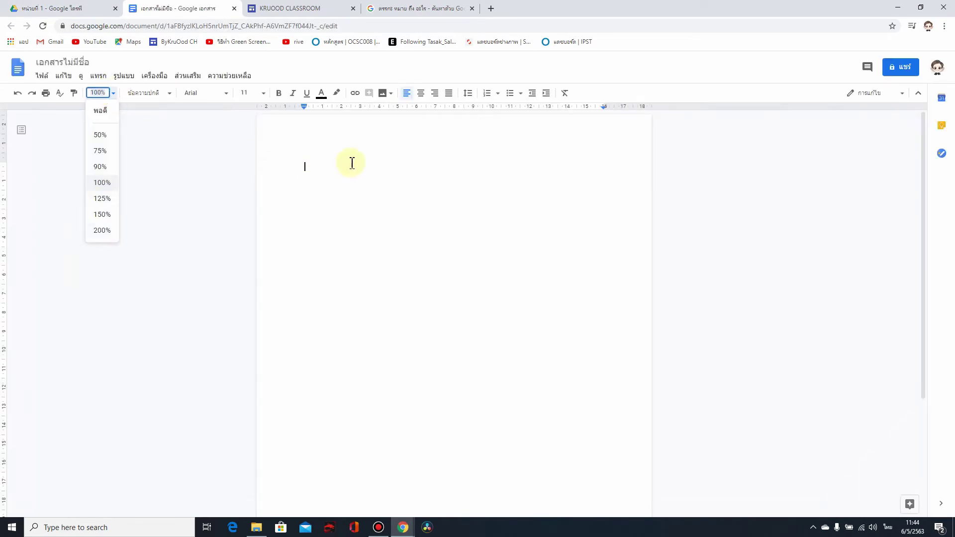
left_click(105, 199)
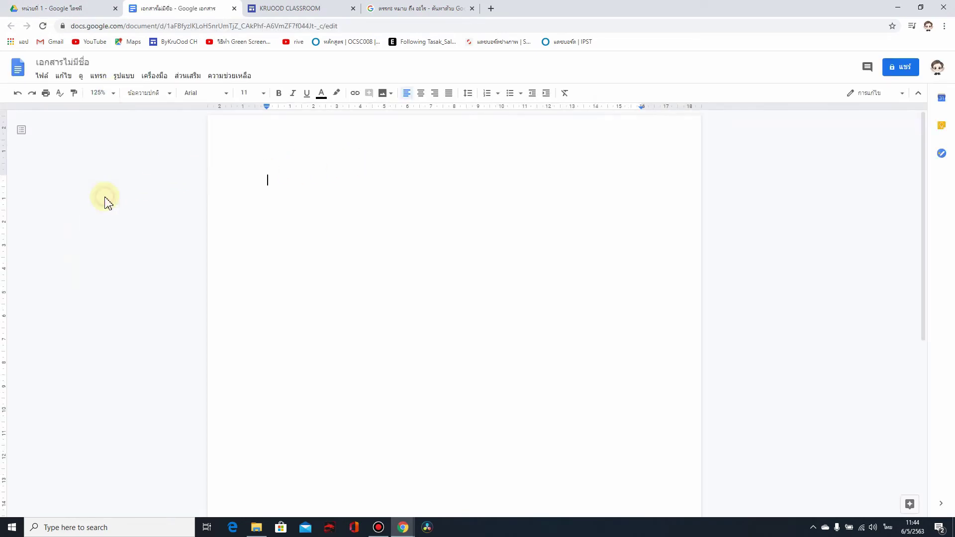
left_click(113, 95)
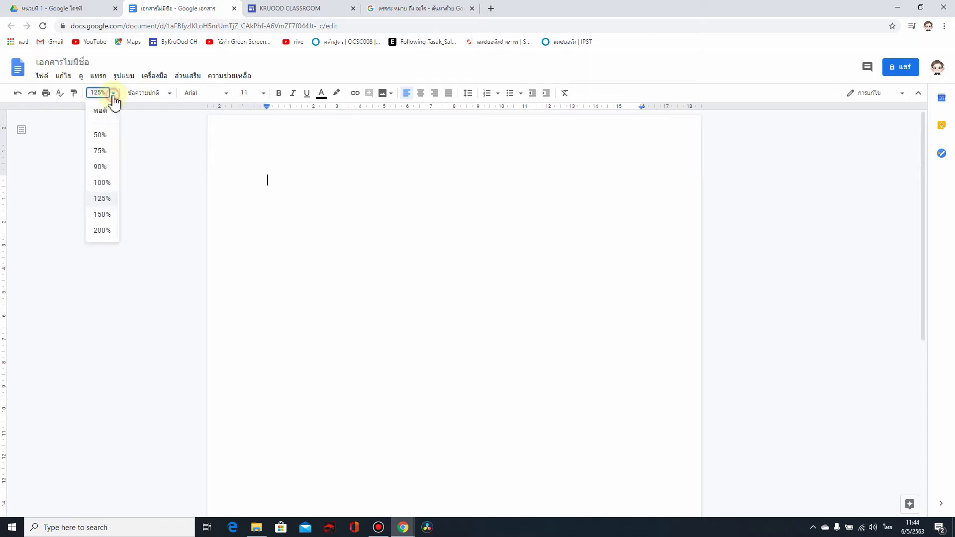
left_click(102, 215)
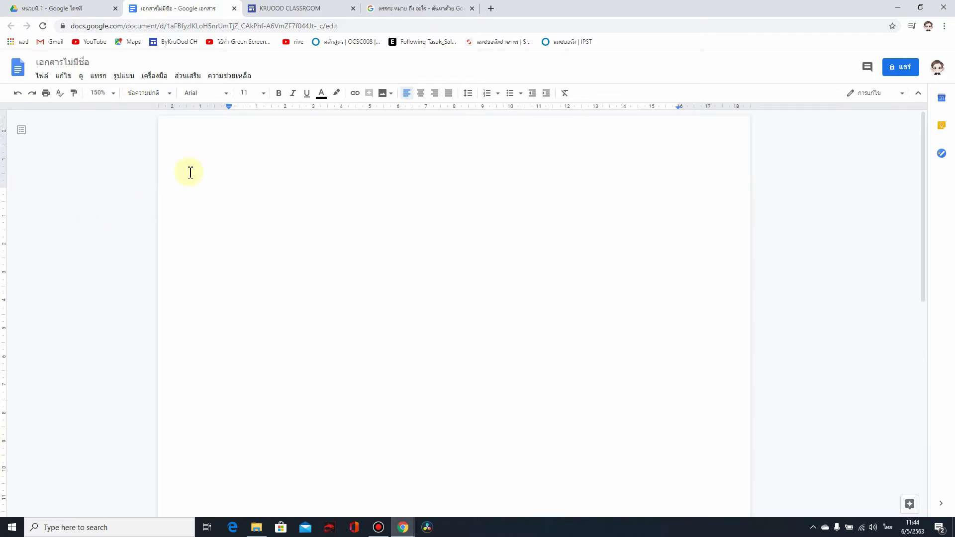
left_click(263, 94)
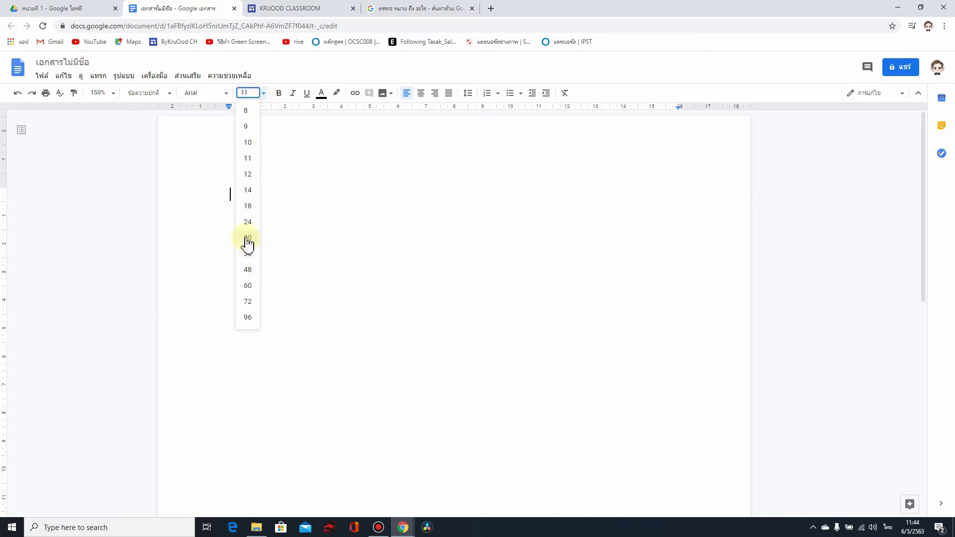
left_click(244, 223)
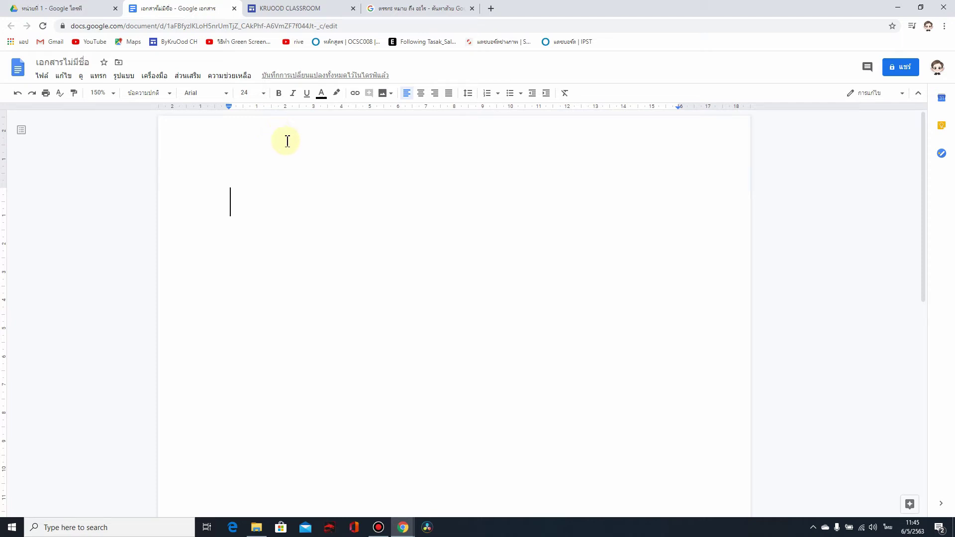
Step: Turn on Thai voice typing, dictate a trial passage starting with "จะมีปุ่มสีแดงนะครับ", and stop the dictation
left_click(161, 81)
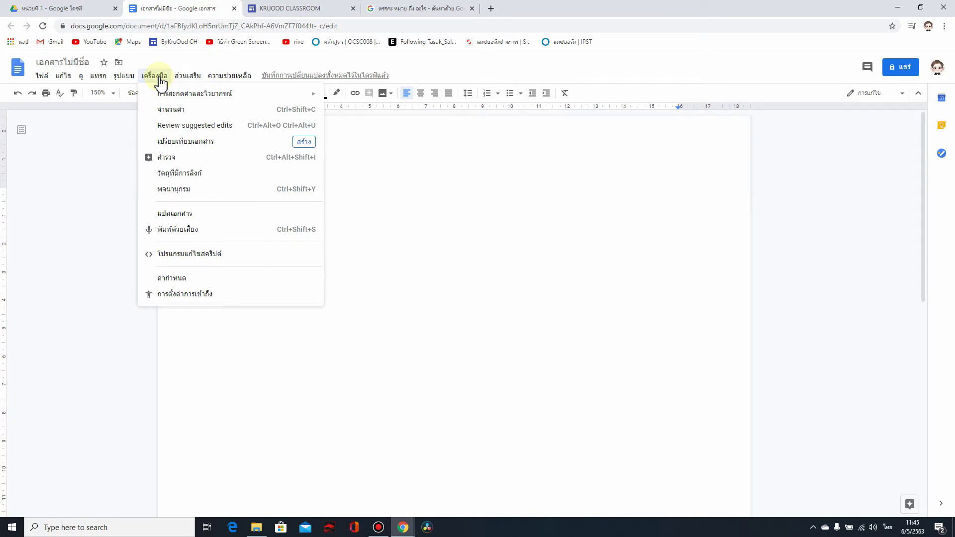
left_click(179, 231)
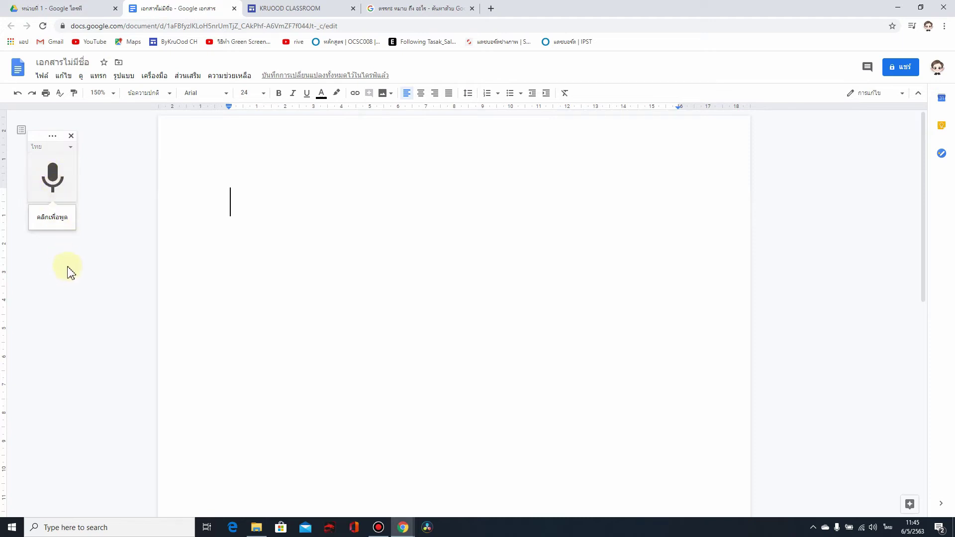
left_click(53, 184)
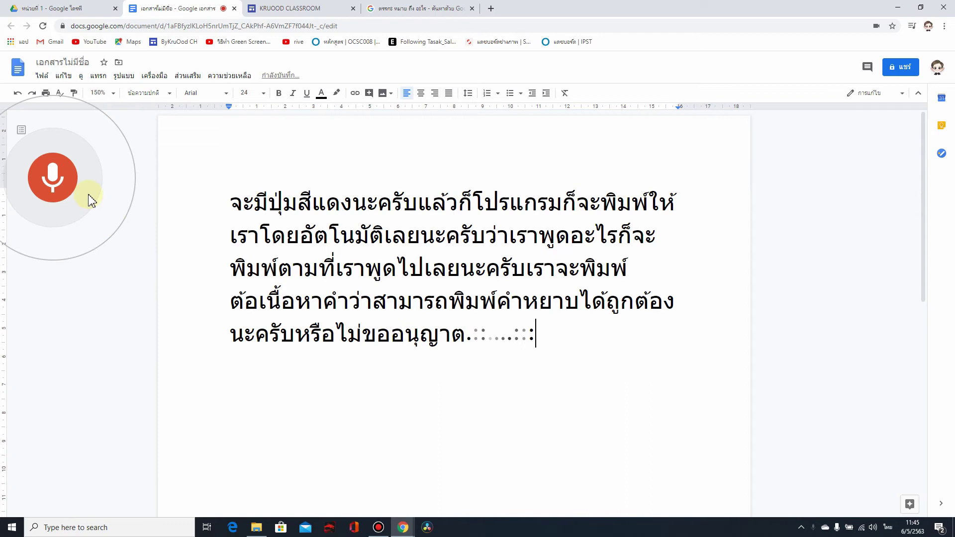
left_click(77, 198)
Step: Delete the entire dictated trial passage so the document is empty
key("BackSpace")
key("BackSpace")
key("BackSpace")
key("BackSpace")
key("BackSpace")
key("BackSpace")
key("BackSpace")
key("BackSpace")
key("BackSpace")
key("BackSpace")
key("BackSpace")
key("BackSpace")
key("BackSpace")
key("BackSpace")
key("BackSpace")
key("BackSpace")
key("BackSpace")
key("BackSpace")
key("BackSpace")
key("BackSpace")
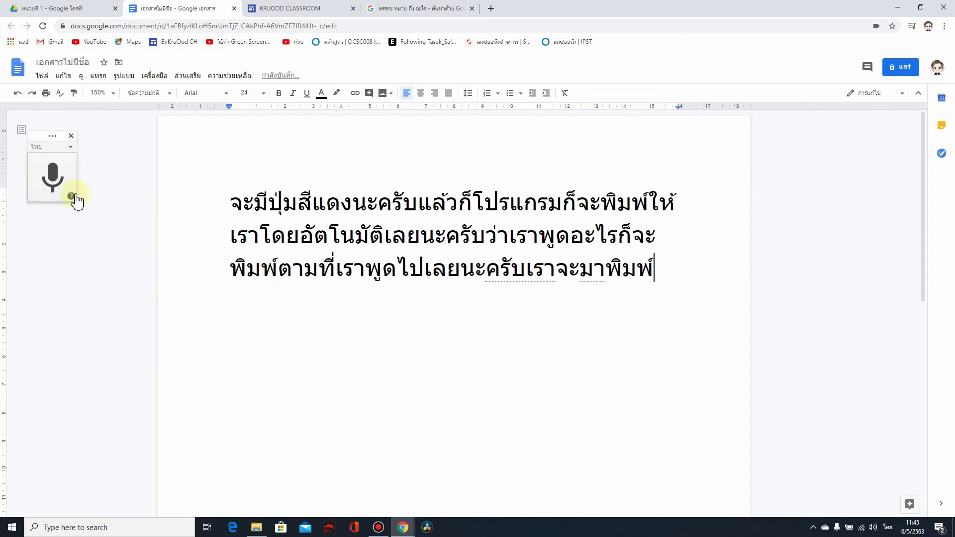
key("BackSpace")
key("BackSpace")
key("BackSpace")
key("BackSpace")
key("BackSpace")
key("BackSpace")
key("BackSpace")
key("BackSpace")
key("BackSpace")
key("BackSpace")
key("BackSpace")
key("BackSpace")
key("BackSpace")
key("BackSpace")
key("BackSpace")
key("BackSpace")
key("BackSpace")
key("BackSpace")
key("BackSpace")
key("BackSpace")
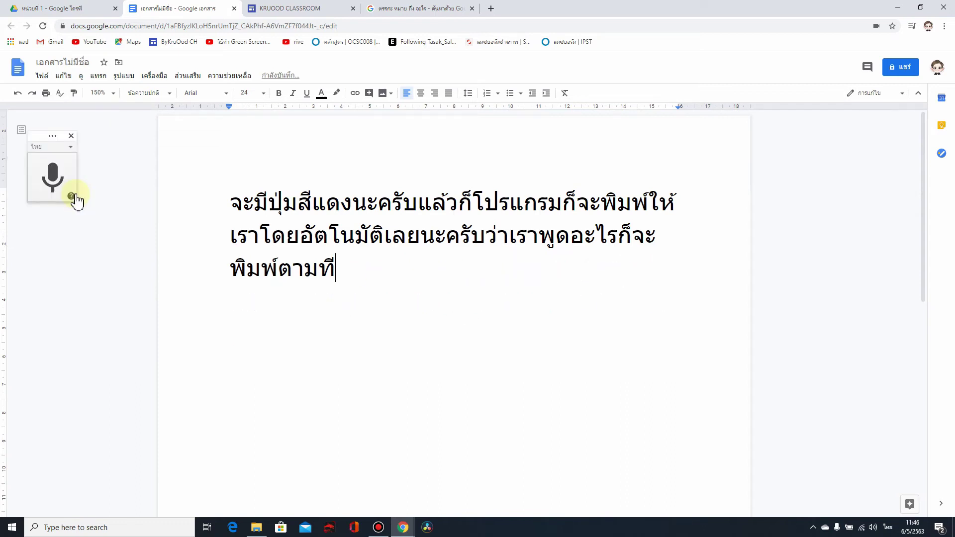
key("BackSpace")
key("BackSpace")
key("BackSpace")
key("BackSpace")
key("BackSpace")
key("BackSpace")
key("BackSpace")
key("BackSpace")
key("BackSpace")
key("BackSpace")
key("BackSpace")
key("BackSpace")
key("BackSpace")
key("BackSpace")
key("BackSpace")
key("BackSpace")
key("BackSpace")
key("BackSpace")
key("BackSpace")
key("BackSpace")
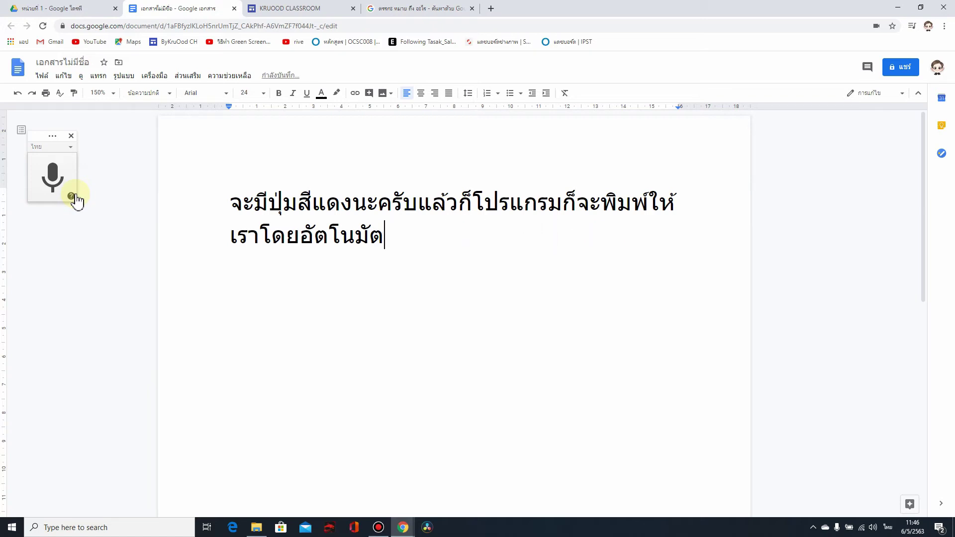
key("BackSpace")
key("BackSpace")
key("BackSpace")
key("BackSpace")
key("BackSpace")
key("BackSpace")
key("BackSpace")
key("BackSpace")
key("BackSpace")
key("BackSpace")
key("BackSpace")
key("BackSpace")
key("BackSpace")
key("BackSpace")
key("BackSpace")
key("BackSpace")
key("BackSpace")
key("BackSpace")
key("BackSpace")
key("BackSpace")
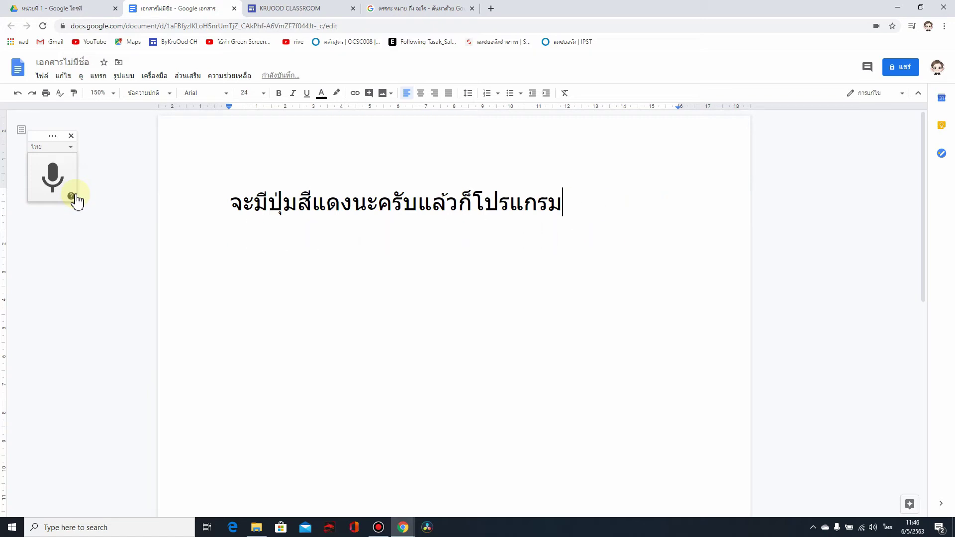
key("BackSpace")
key("BackSpace")
key("BackSpace")
key("BackSpace")
key("BackSpace")
key("BackSpace")
key("BackSpace")
key("BackSpace")
key("BackSpace")
key("BackSpace")
key("BackSpace")
key("BackSpace")
key("BackSpace")
key("BackSpace")
key("BackSpace")
key("BackSpace")
key("BackSpace")
key("BackSpace")
key("BackSpace")
key("BackSpace")
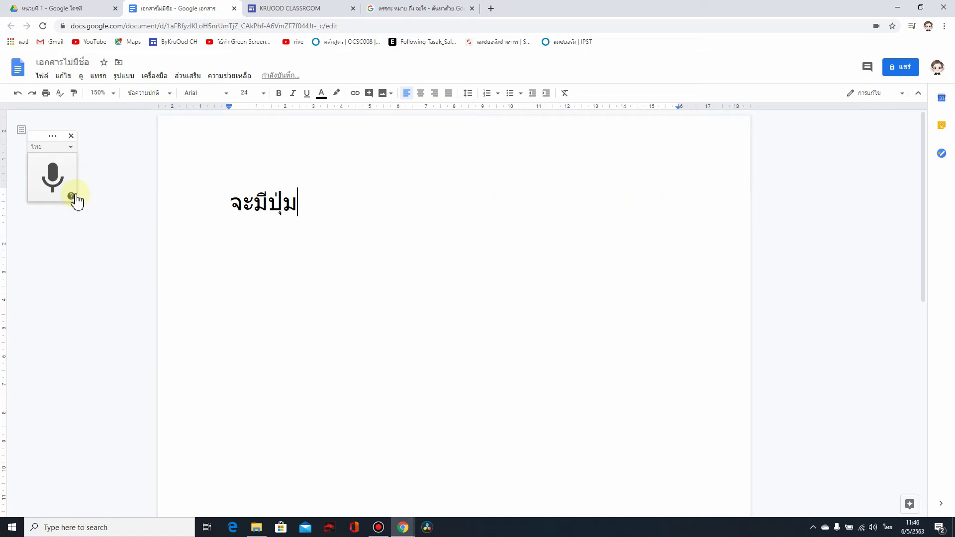
key("BackSpace")
key("BackSpace")
key("BackSpace")
key("BackSpace")
key("BackSpace")
key("BackSpace")
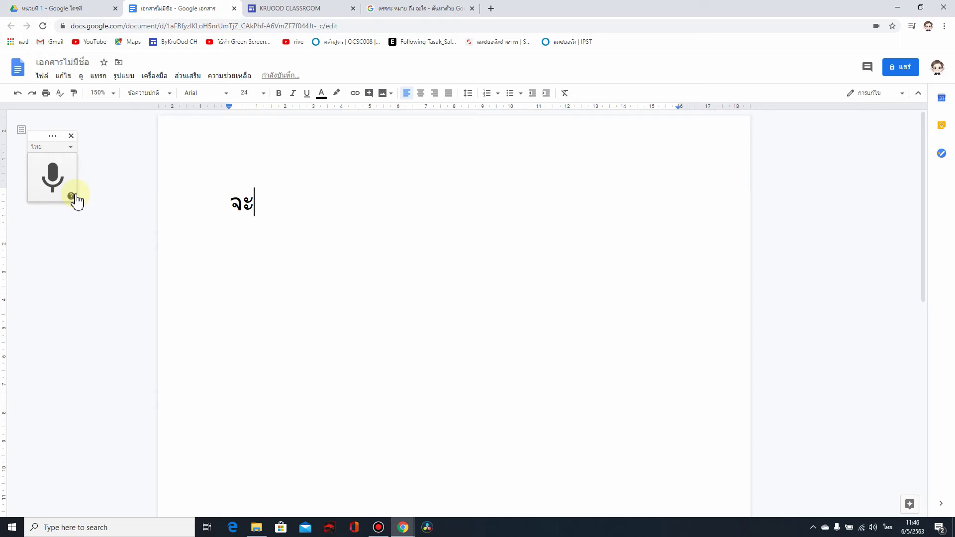
key("BackSpace")
key("BackSpace")
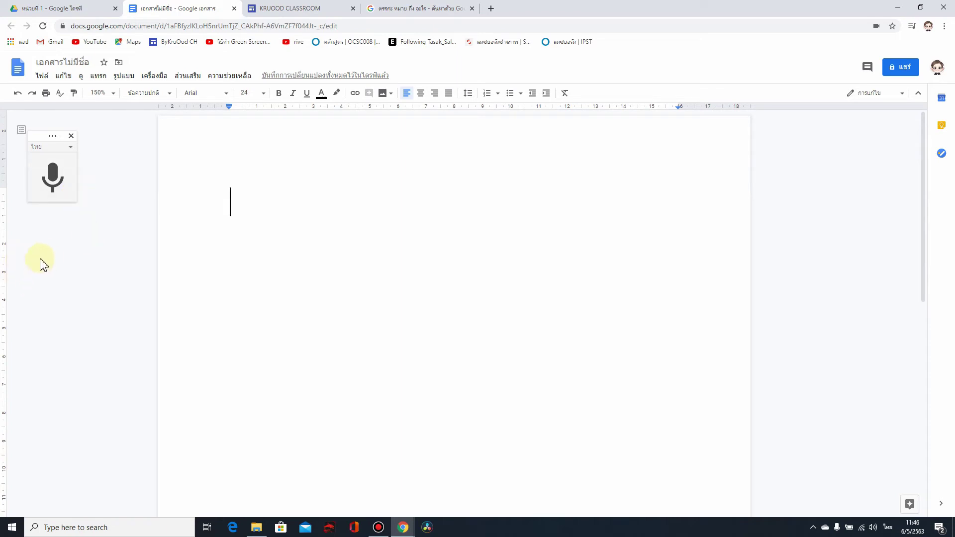
Step: Dictate "เหตุผลเชิงตรรกะคือการใช้เหตุผลกฎกฎเกณฑ์หรือเงื่อนไขที่เกี่ยวข้อง" with Thai voice typing and stop the dictation
left_click(52, 185)
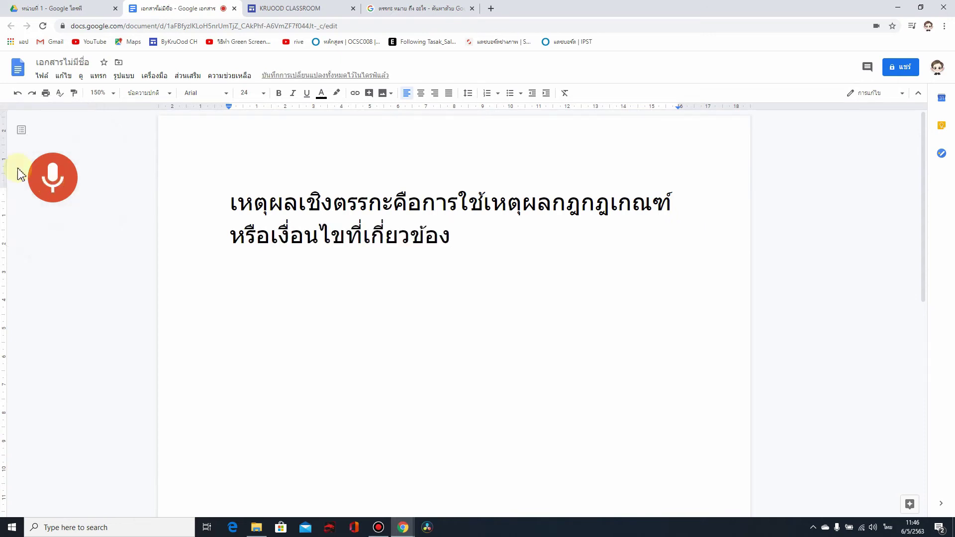
left_click(50, 188)
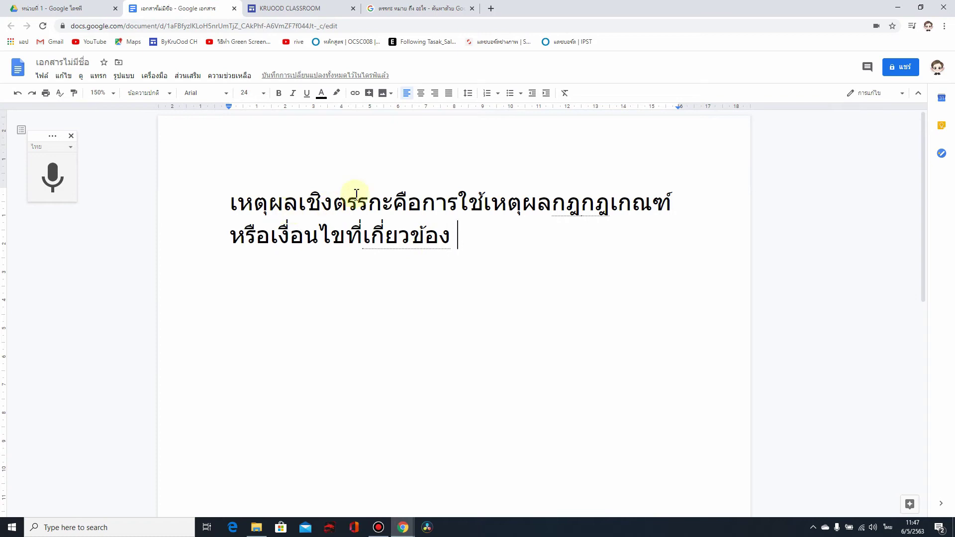
Step: Insert single spaces around คือ, before and after the first กฎ, and before หรือ in the dictated sentence
left_click(394, 203)
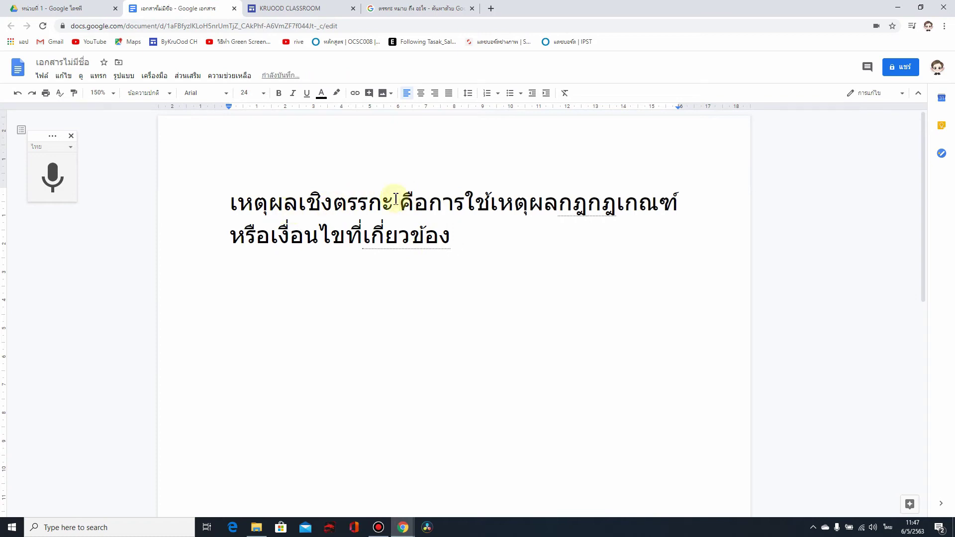
left_click(431, 203)
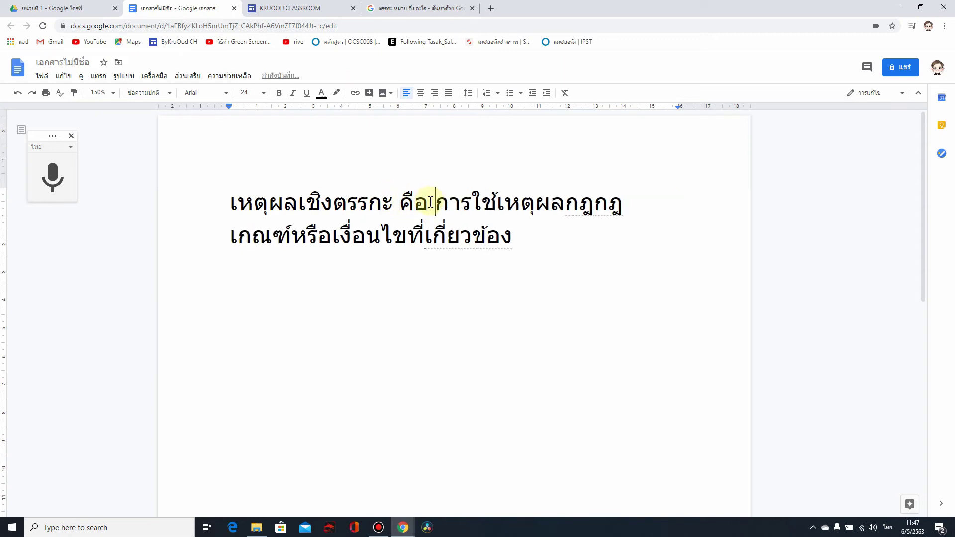
left_click(395, 202)
key("BackSpace")
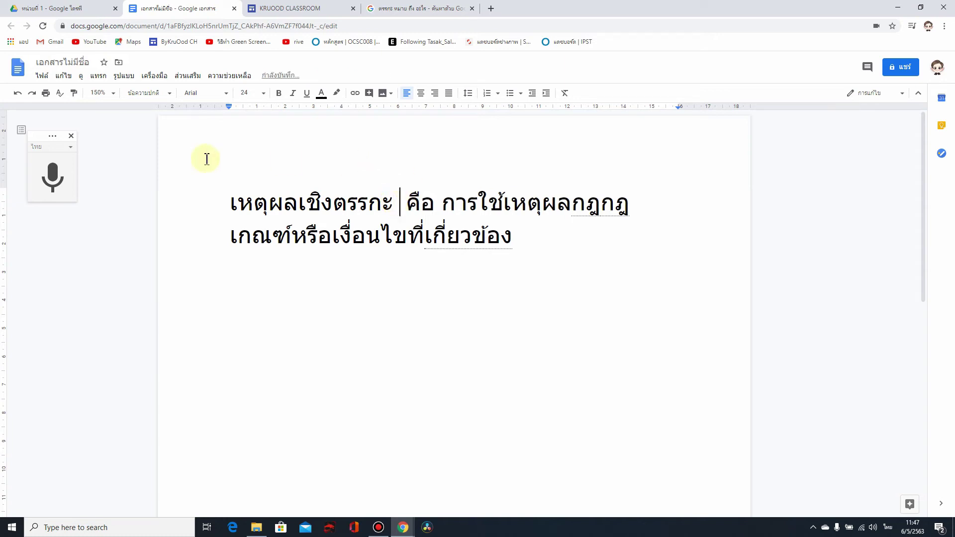
left_click(50, 179)
left_click(602, 202)
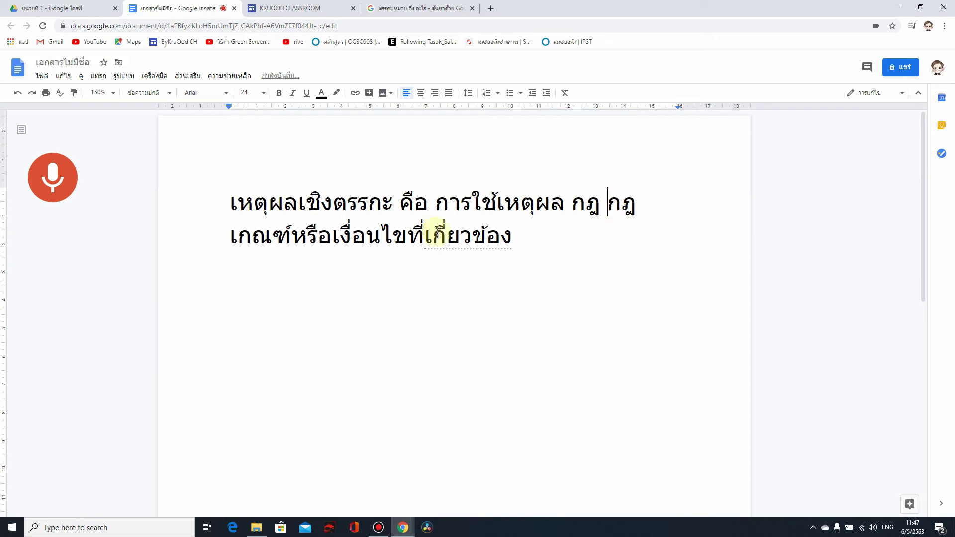
left_click(297, 241)
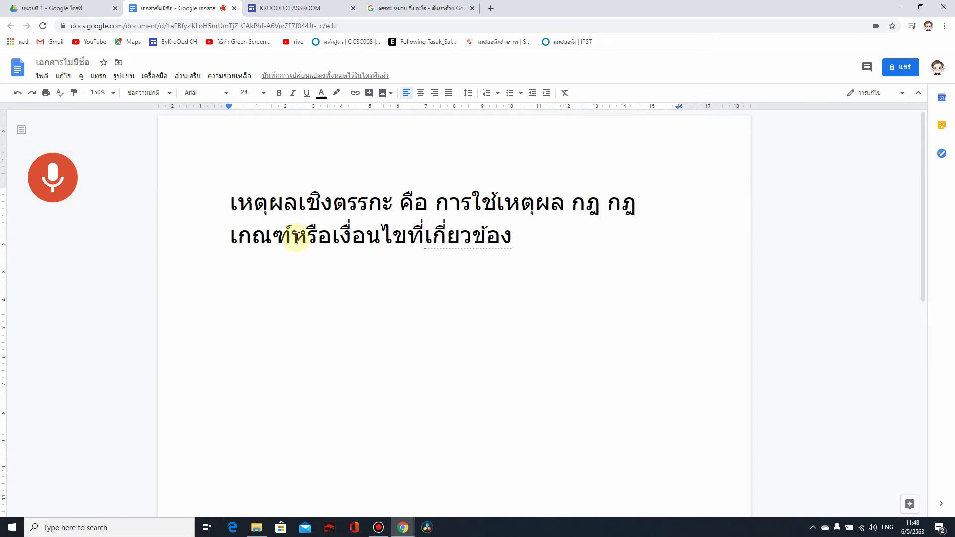
Step: Continue the sentence by voice typing "เพื่อตรวจสอบความสมเหตุสมผลหรือพิจารณาความเป็นไปได้ของการแก้ปัญหา" at its end
left_click(537, 240)
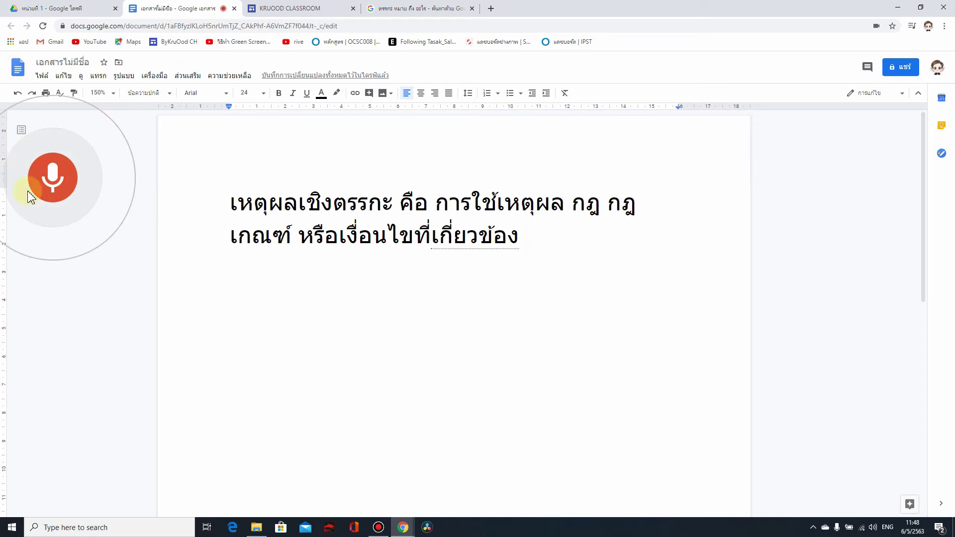
left_click(52, 180)
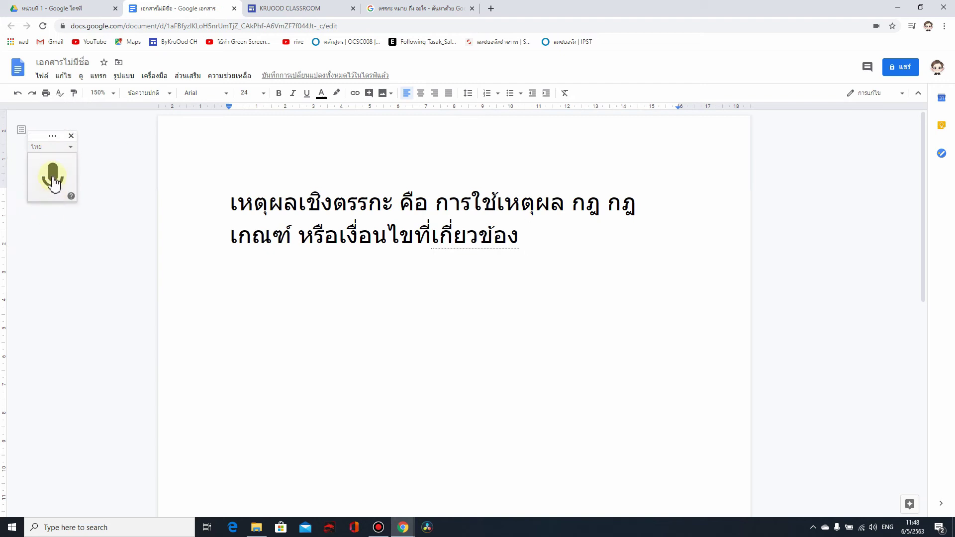
left_click(53, 180)
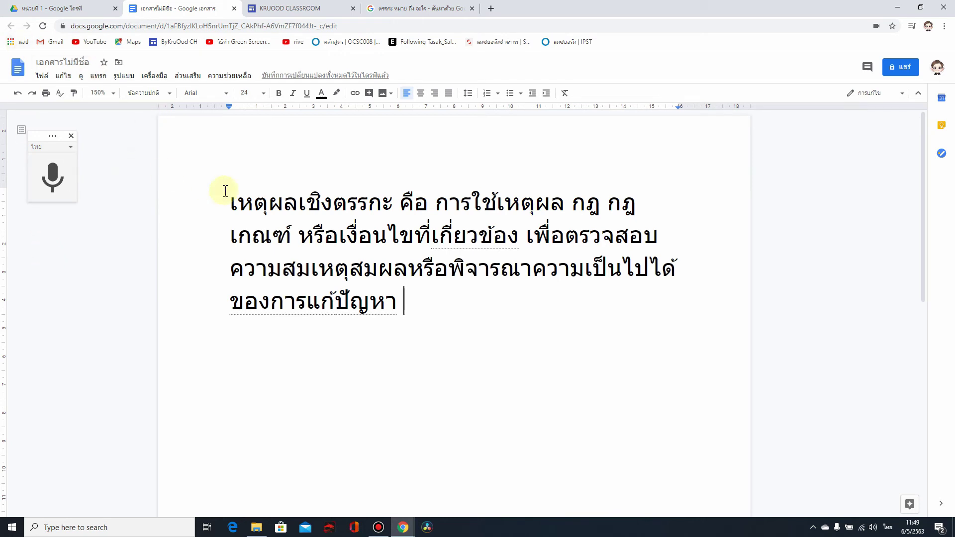
Step: Copy the whole dictated paragraph into the empty text box on the Google Sites page and apply the หัวข้อย่อย (subheading) style
left_click_drag(230, 203, 409, 293)
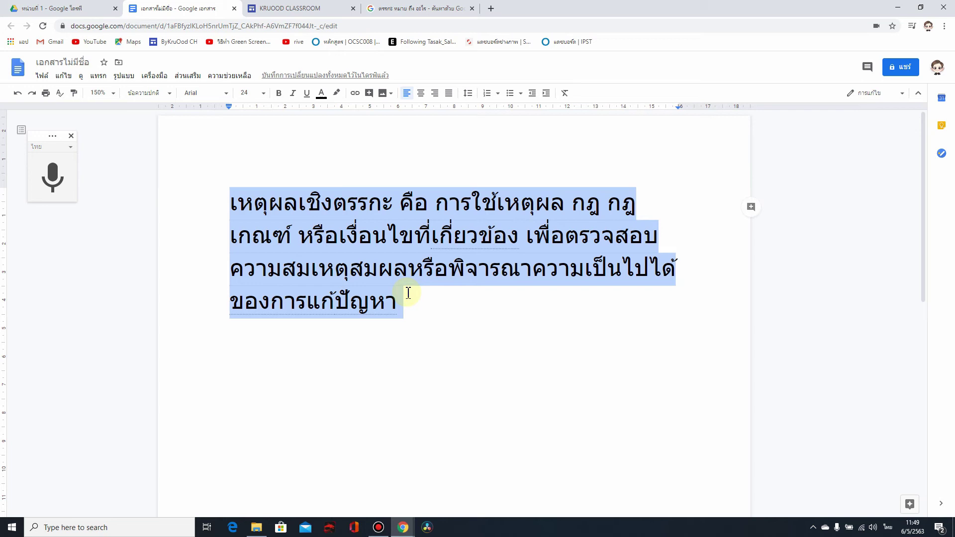
right_click(413, 266)
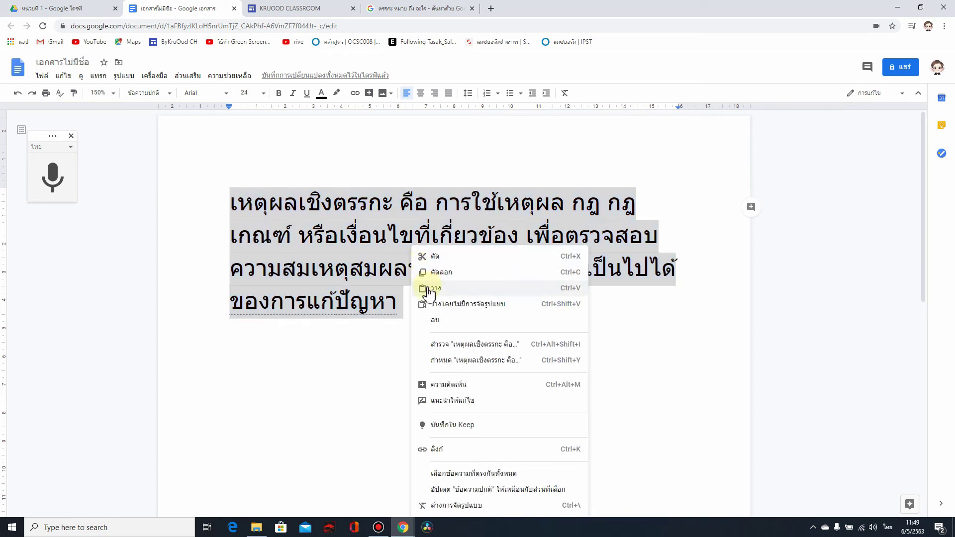
left_click(442, 273)
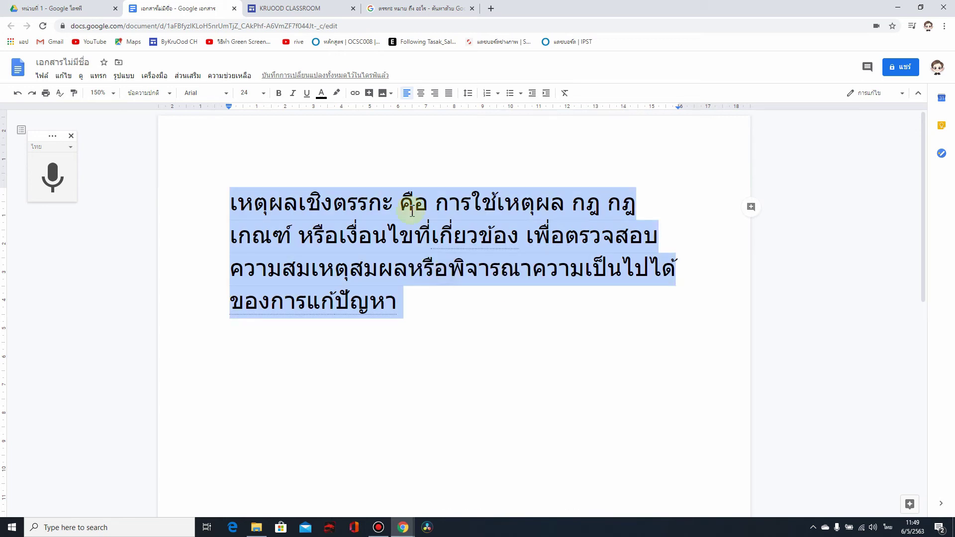
left_click(290, 9)
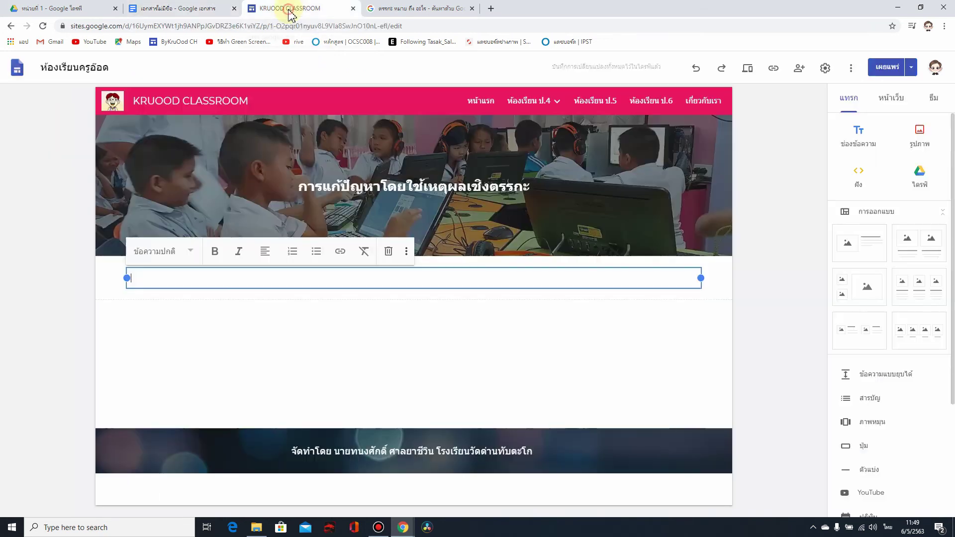
right_click(422, 279)
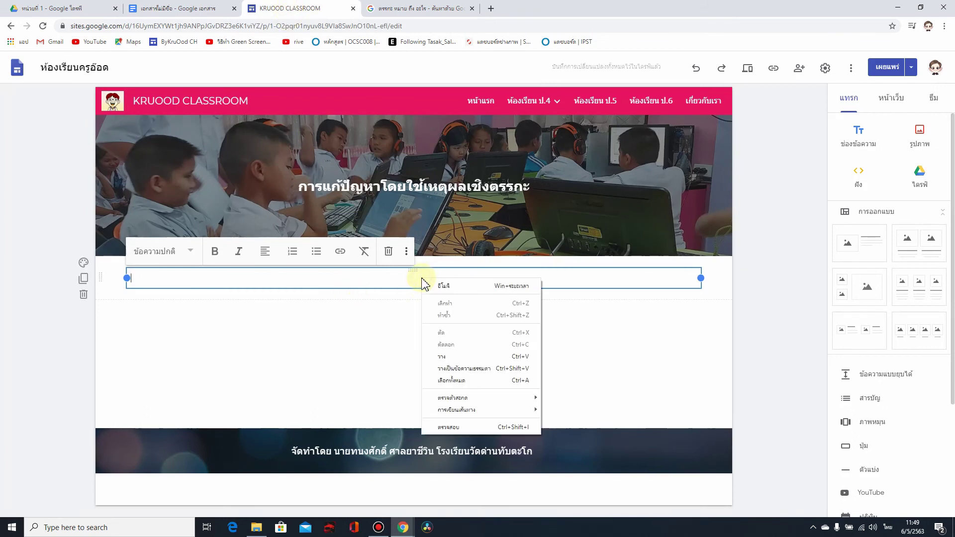
left_click(444, 357)
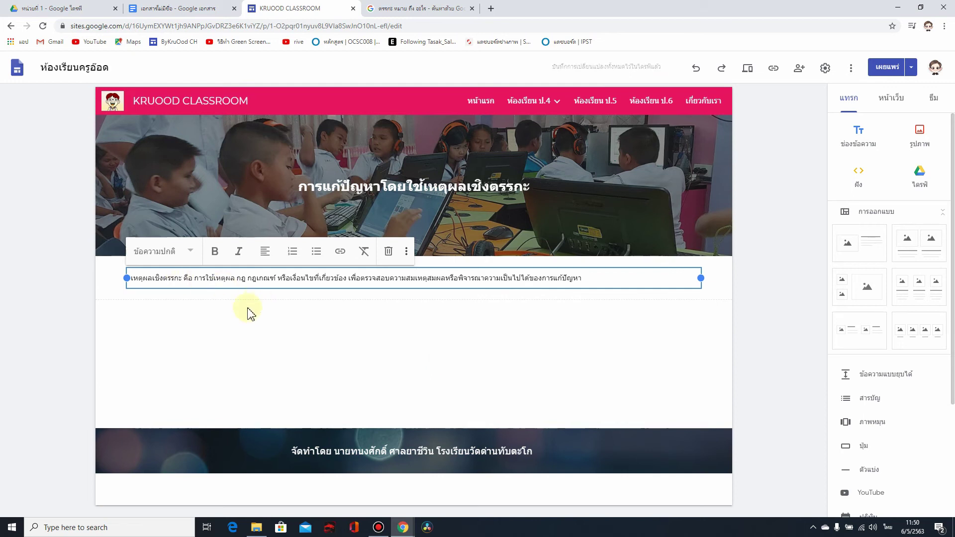
left_click(195, 256)
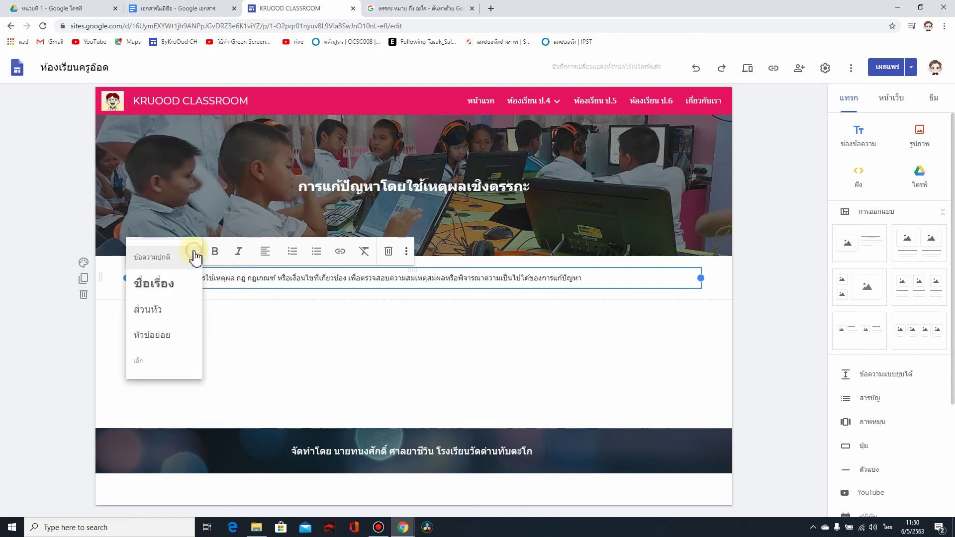
left_click(153, 335)
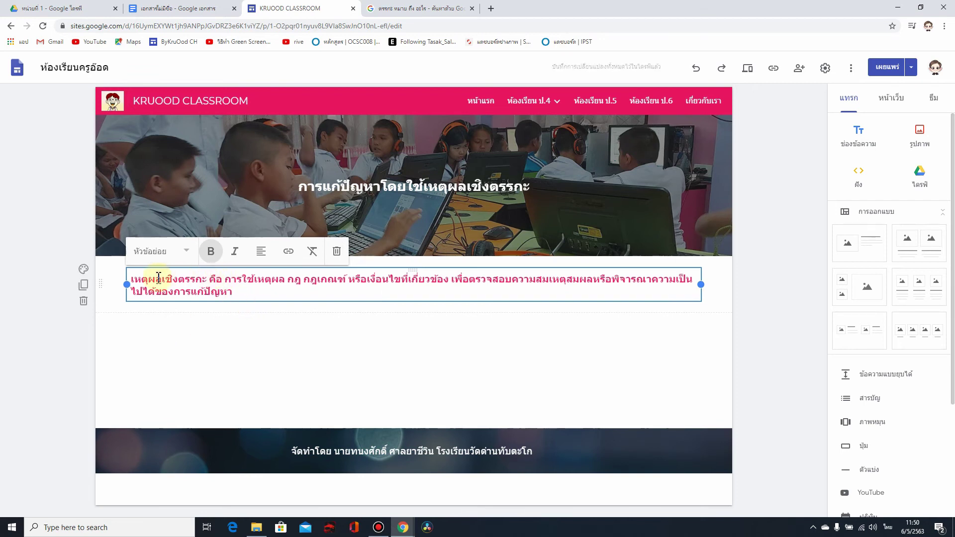
Step: Add the line "เหตุผลเชิงตรรกะ คืออะไร" above the paragraph, reusing the paragraph's opening words
left_click_drag(134, 278, 207, 271)
key("ctrl+c")
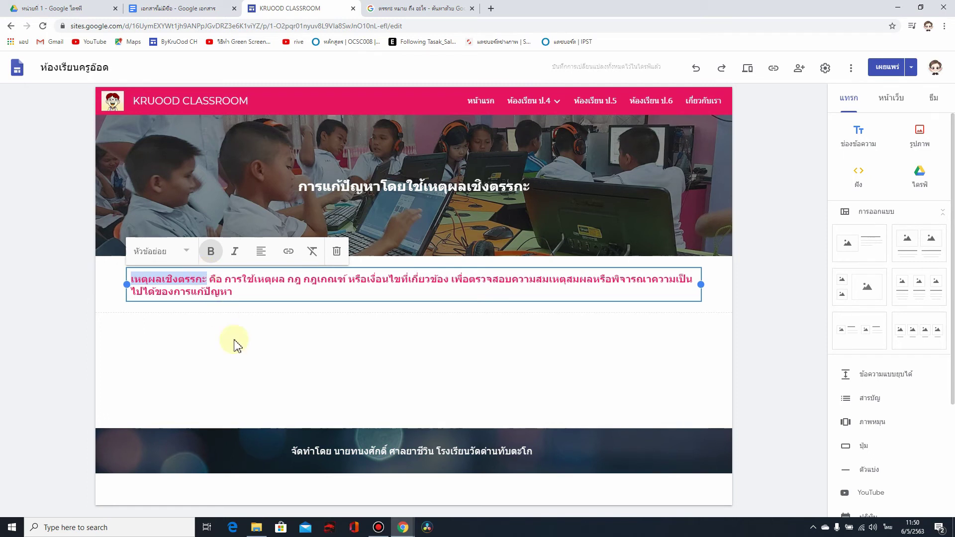
left_click(134, 278)
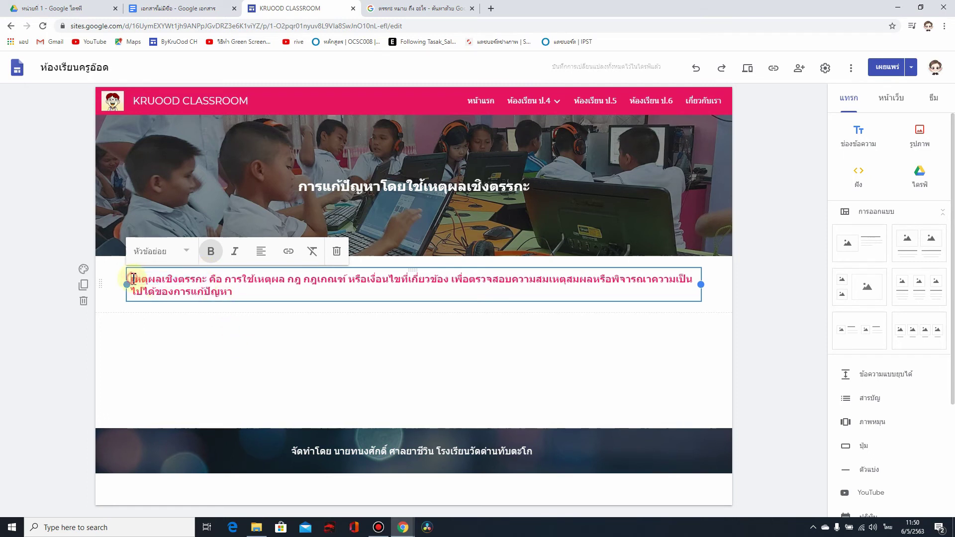
key("Return")
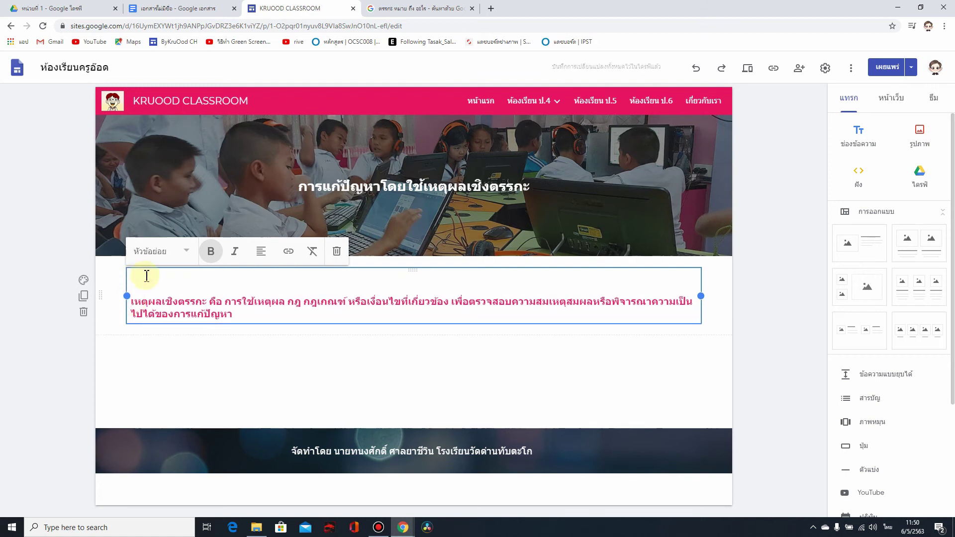
key("ctrl+v")
type("ค")
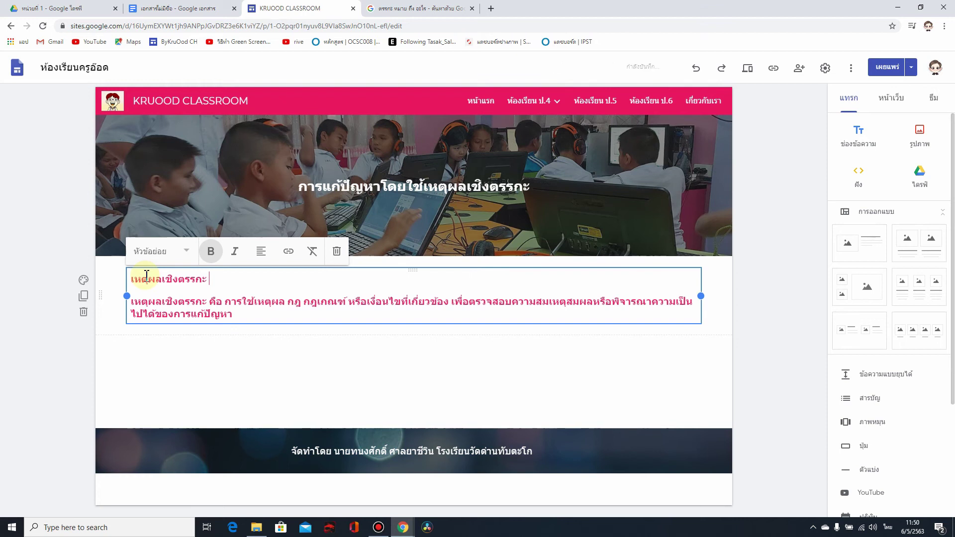
type("ืออะไร")
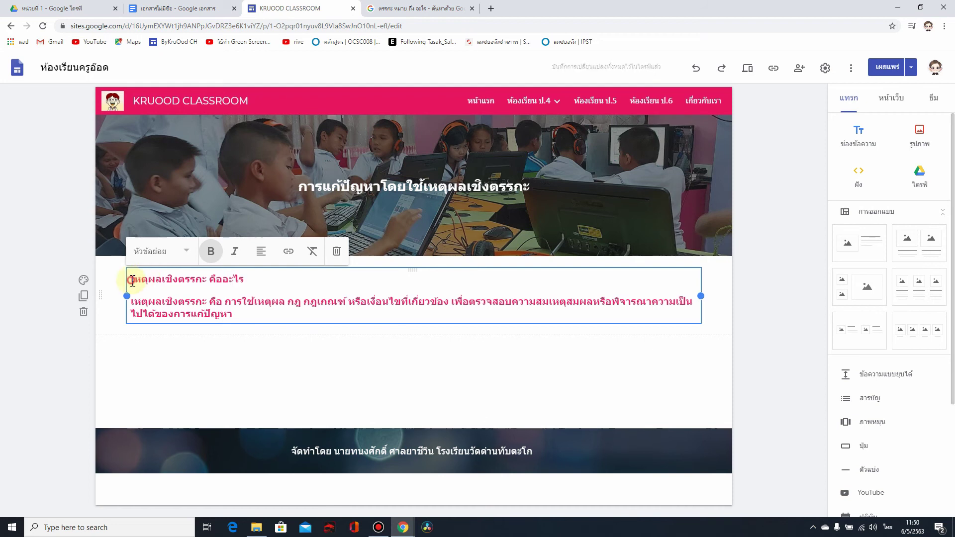
Step: Give the line "เหตุผลเชิงตรรกะ คืออะไร" the ส่วนหัว (heading) style and center it
left_click_drag(127, 277, 242, 276)
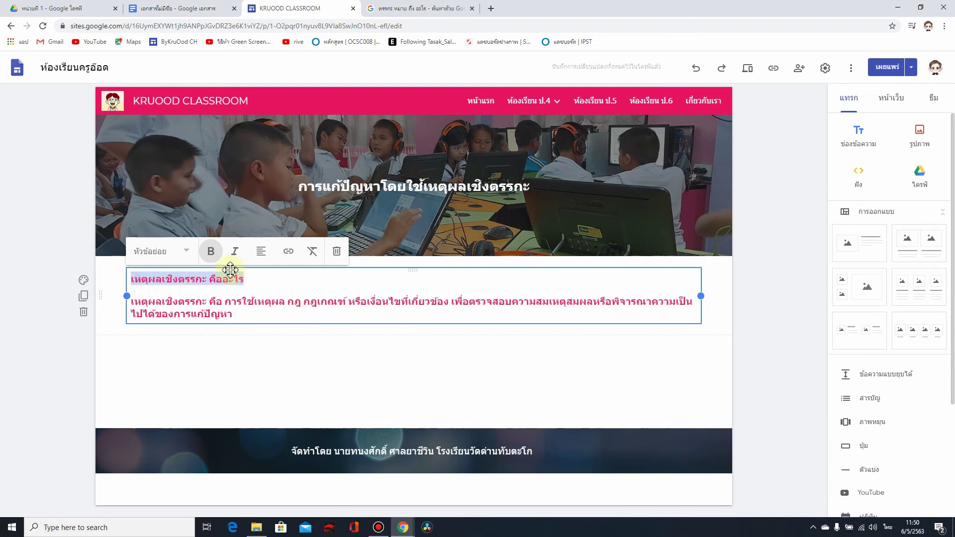
left_click(184, 253)
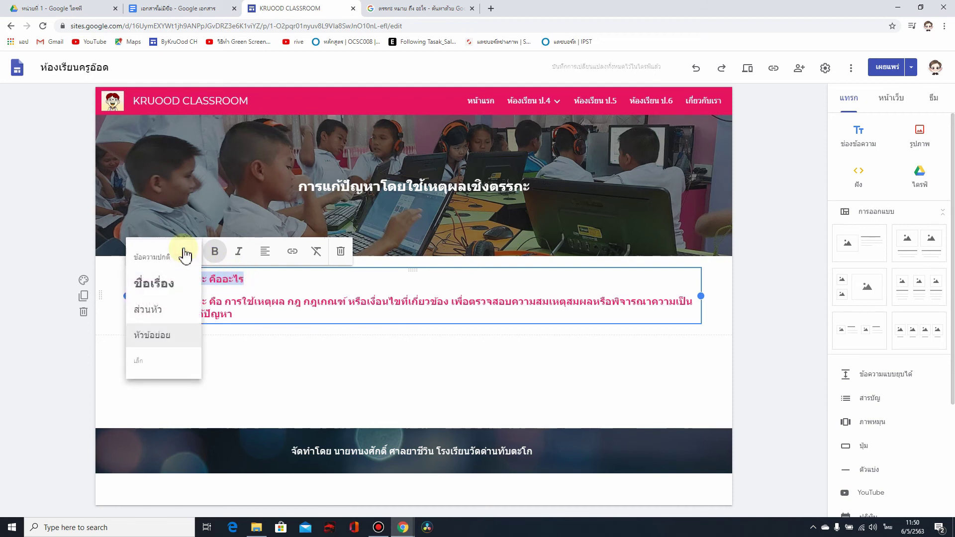
left_click(149, 311)
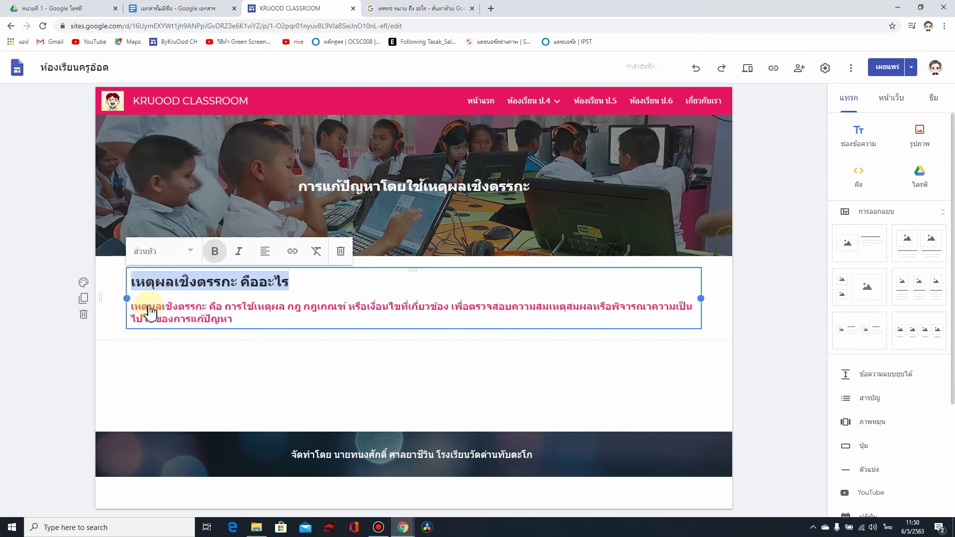
left_click(266, 254)
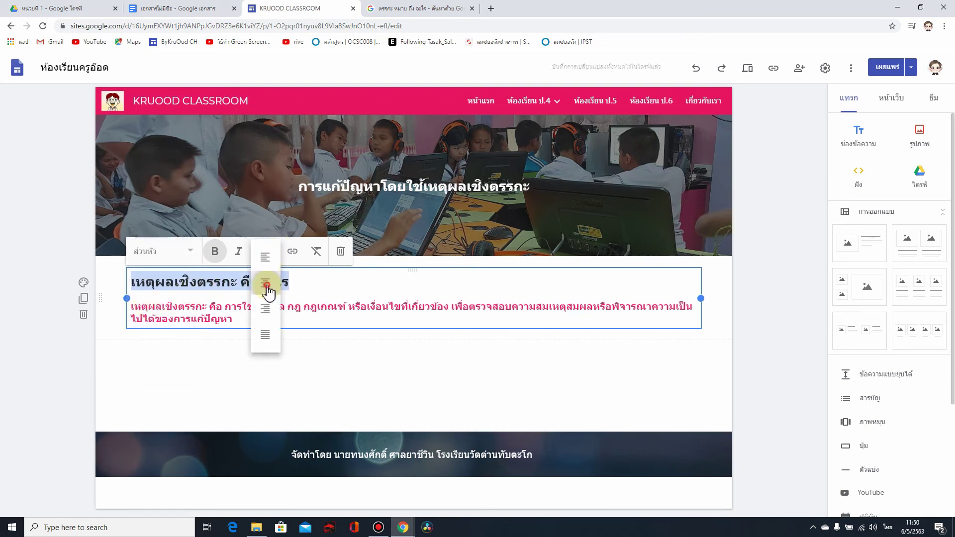
left_click(266, 283)
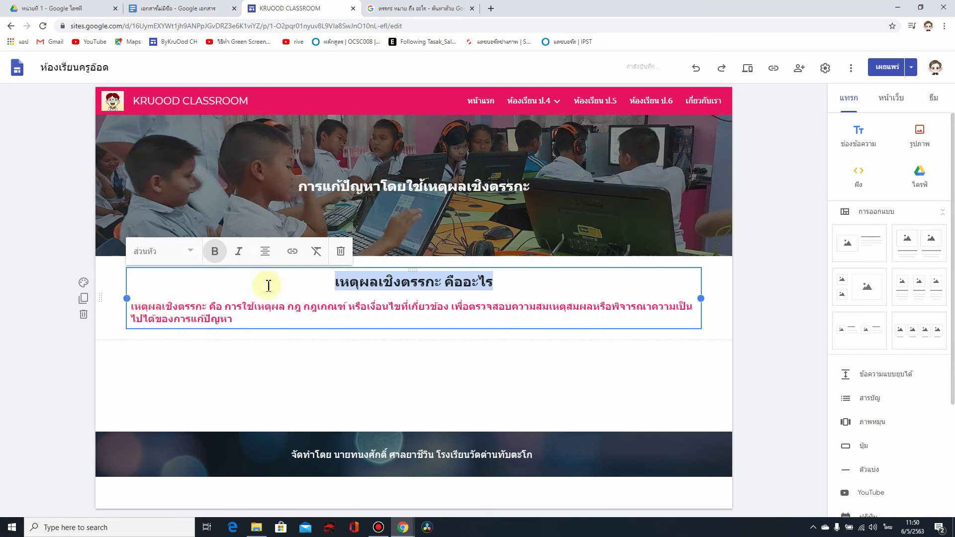
Step: Indent the first line of the paragraph below the heading and give its section the pink dotted gallery image as background
left_click(134, 305)
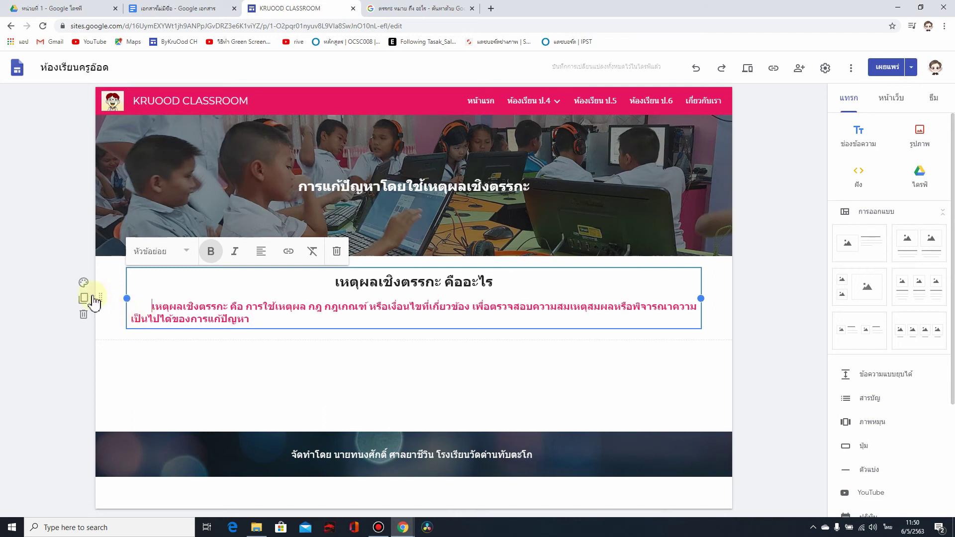
left_click(83, 284)
mouse_move(128, 363)
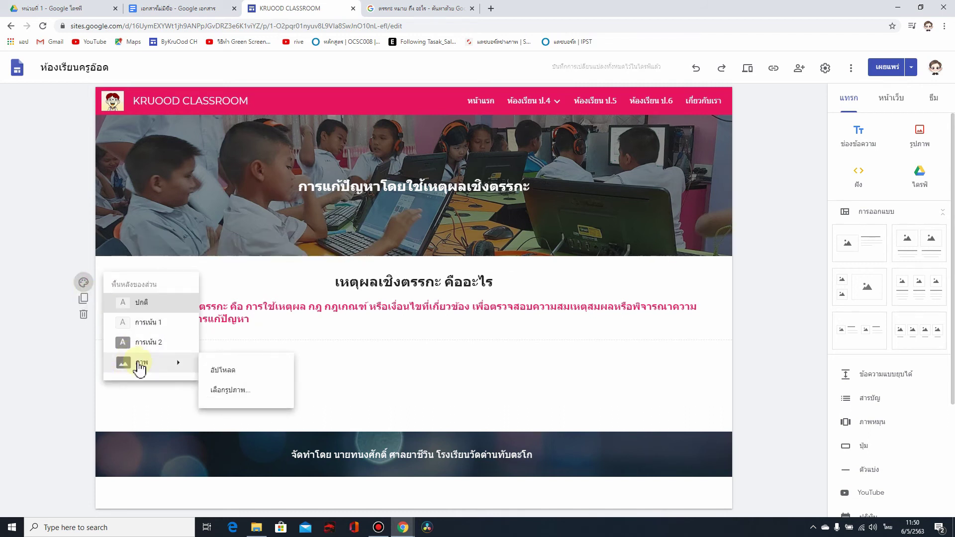
left_click(222, 392)
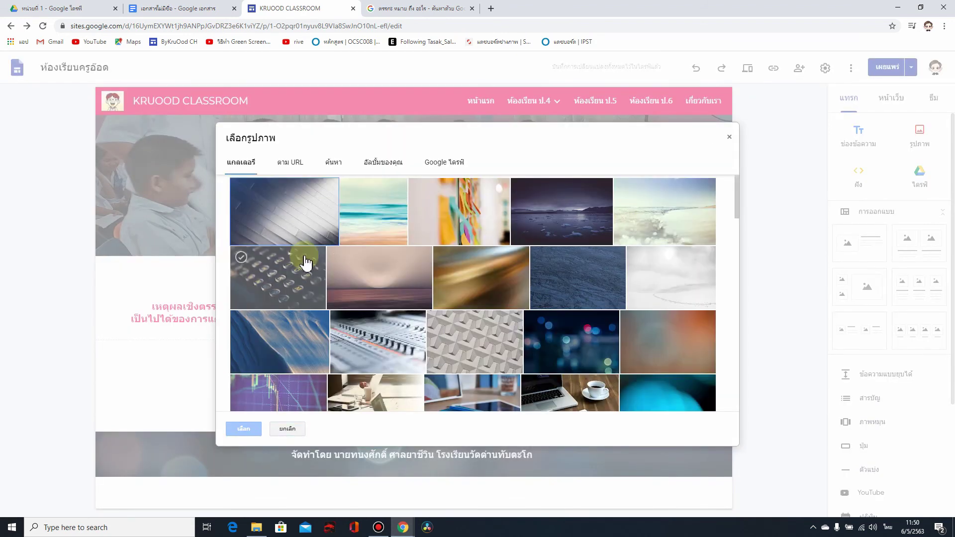
scroll(360, 328, "down", 4)
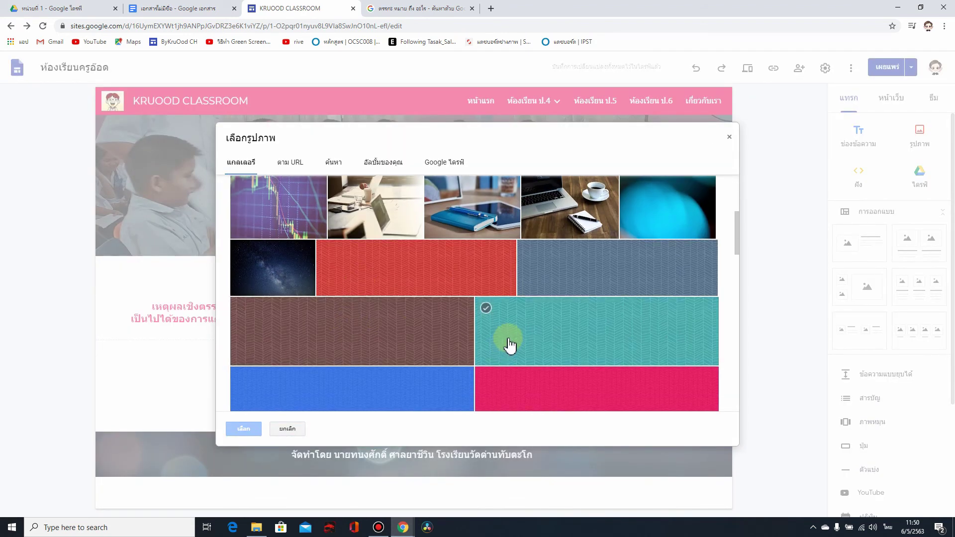
scroll(492, 342, "down", 4)
left_click(432, 348)
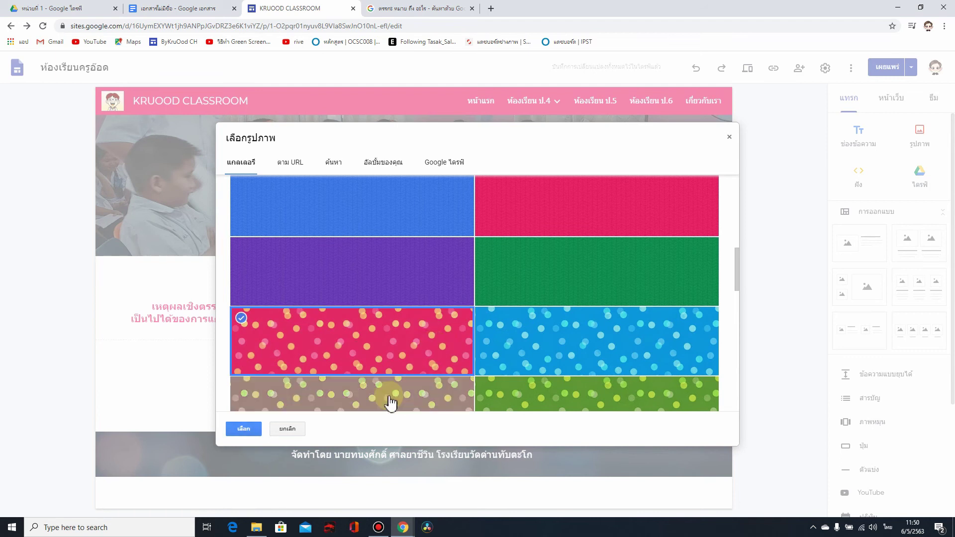
left_click(244, 429)
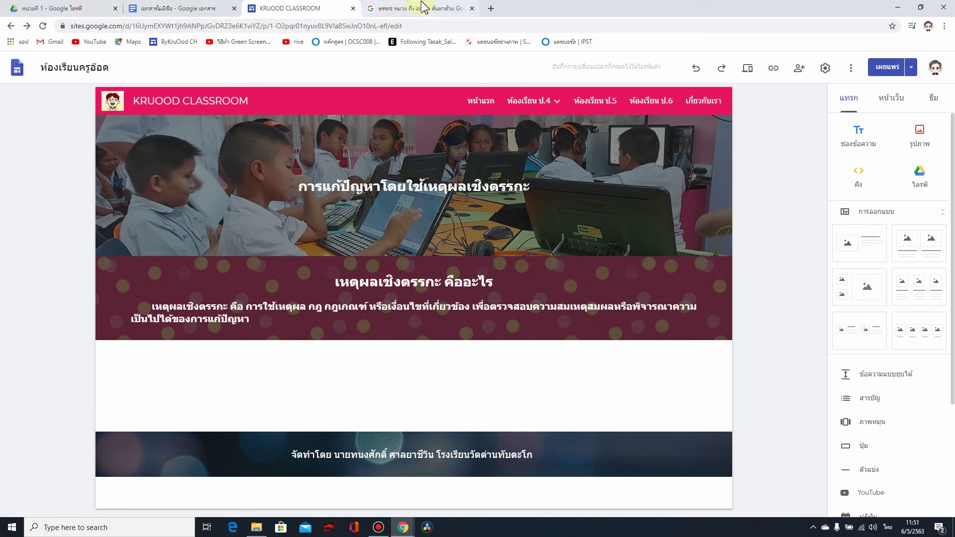
Step: Switch to the Google Docs document with the dictated paragraph and clear its text selection
left_click(188, 10)
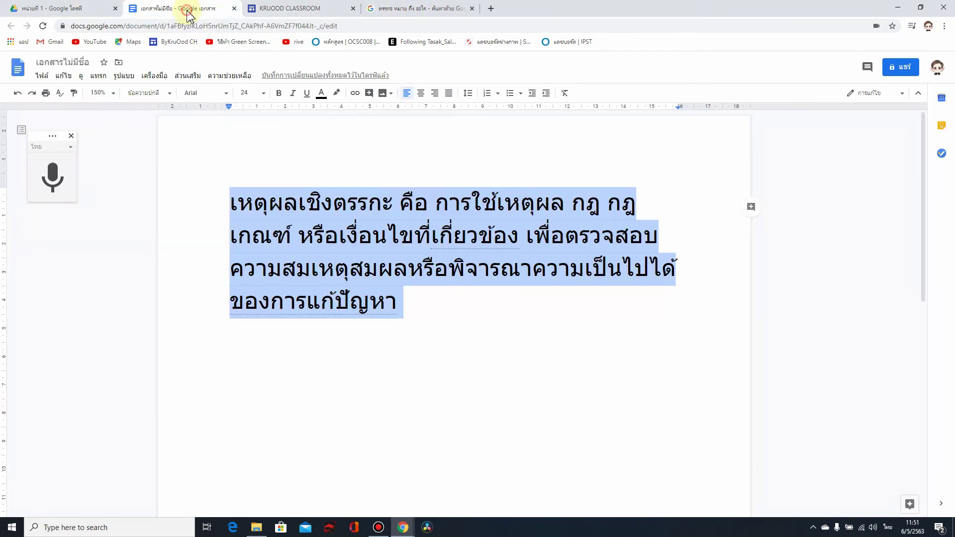
left_click(395, 307)
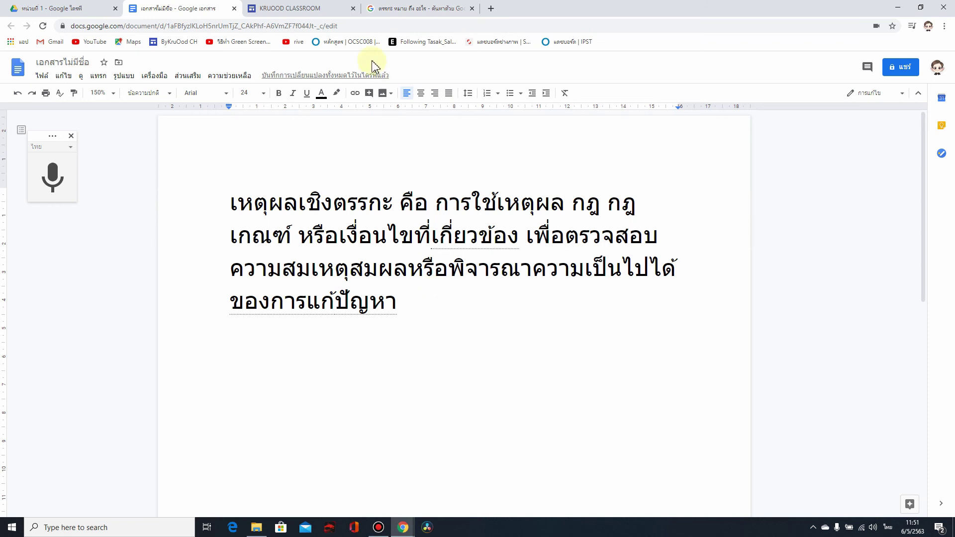
left_click(298, 9)
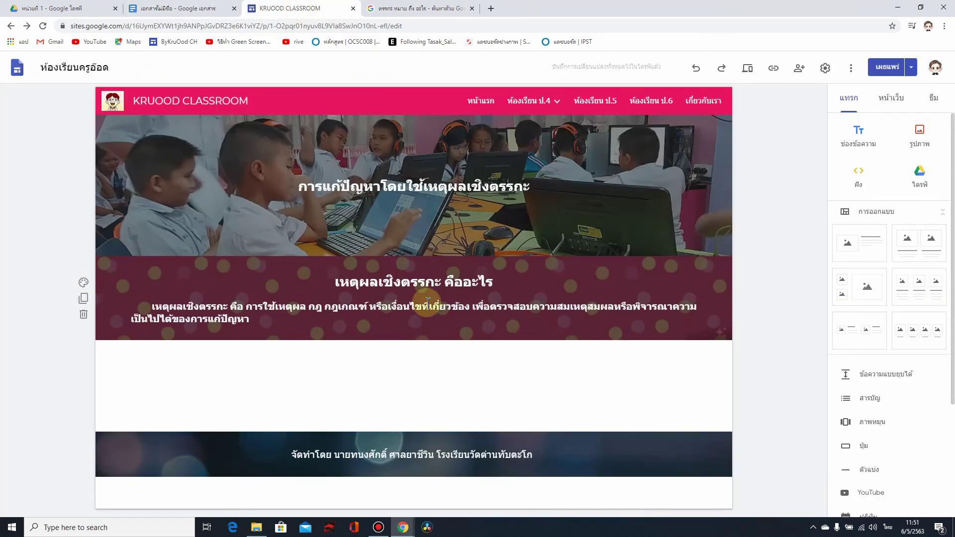
left_click(178, 10)
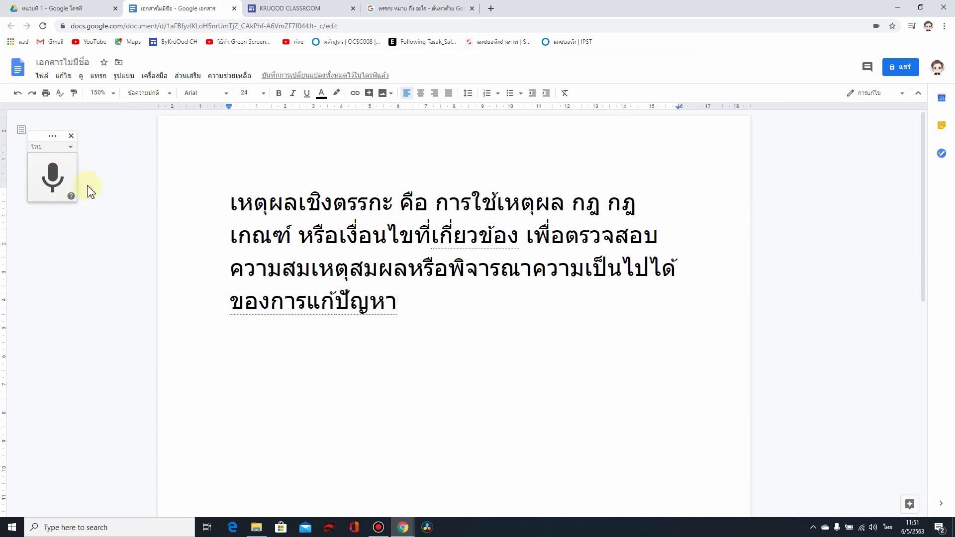
Step: Set the voice typing language to English (United Kingdom)
left_click(70, 150)
left_click(124, 141)
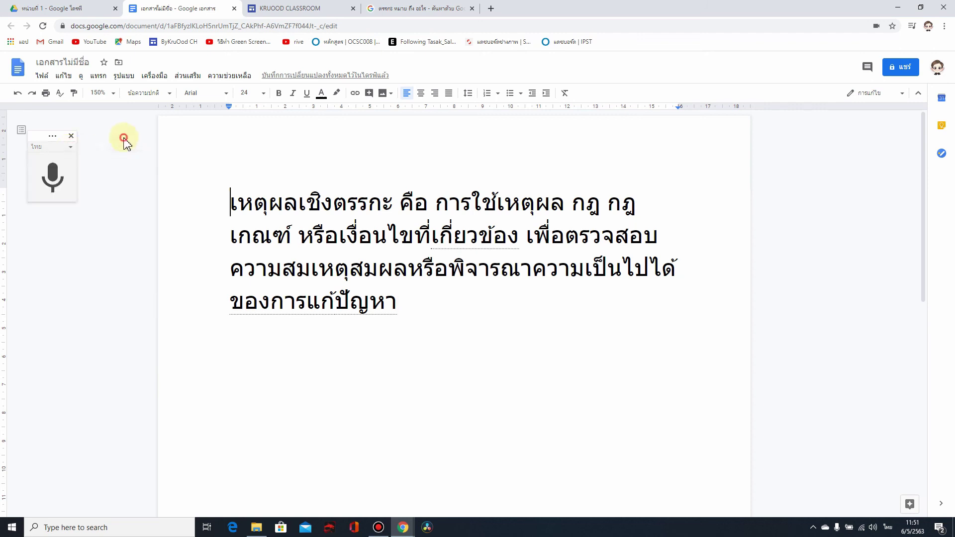
left_click(71, 152)
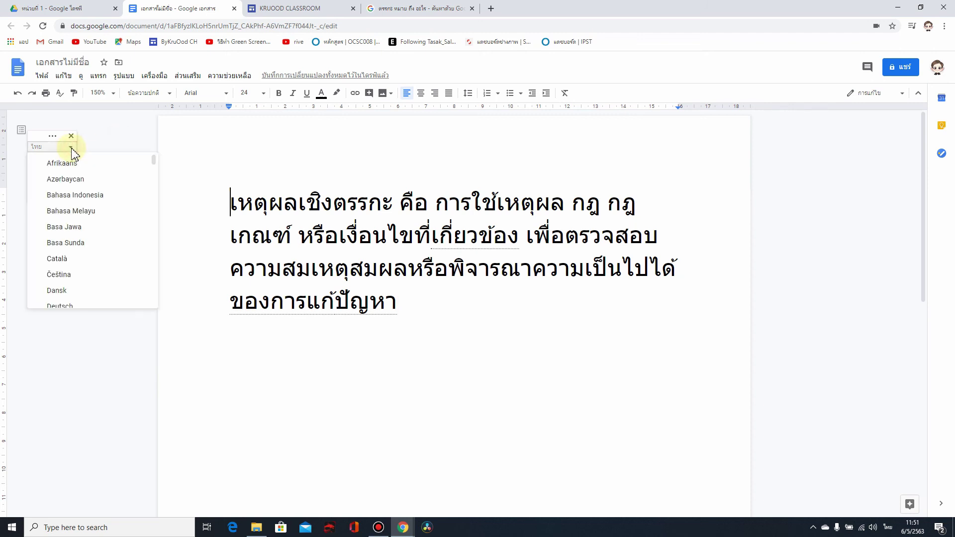
scroll(121, 256, "down", 10)
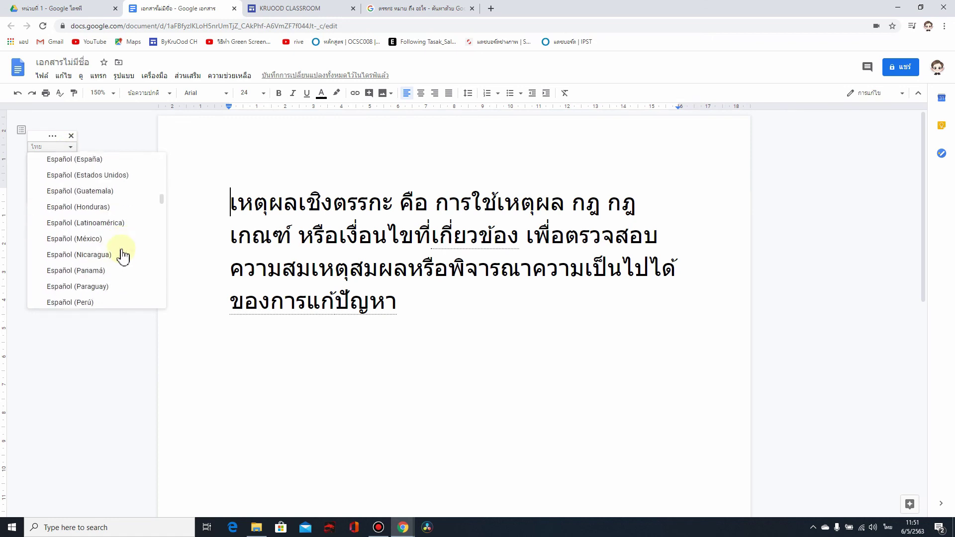
scroll(124, 256, "down", 8)
scroll(124, 256, "up", 4)
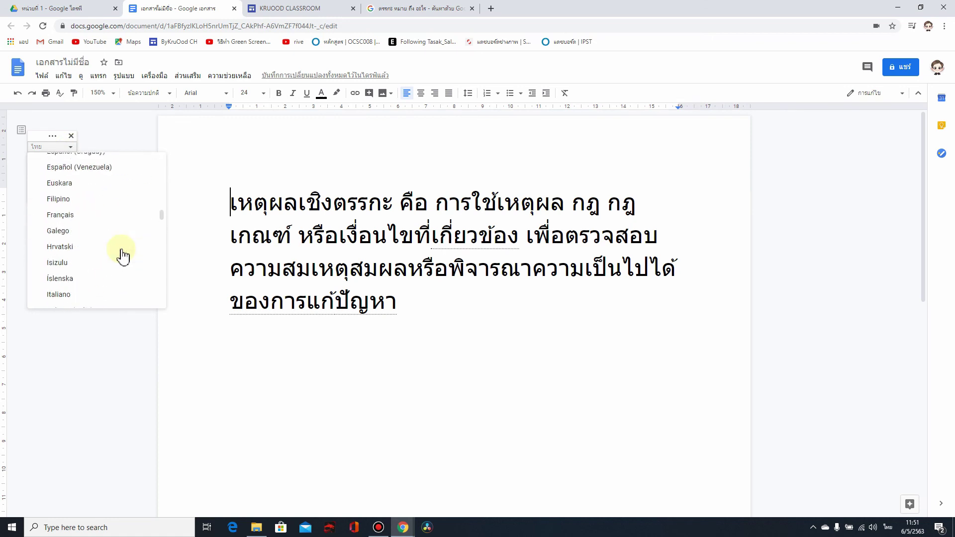
scroll(121, 255, "up", 8)
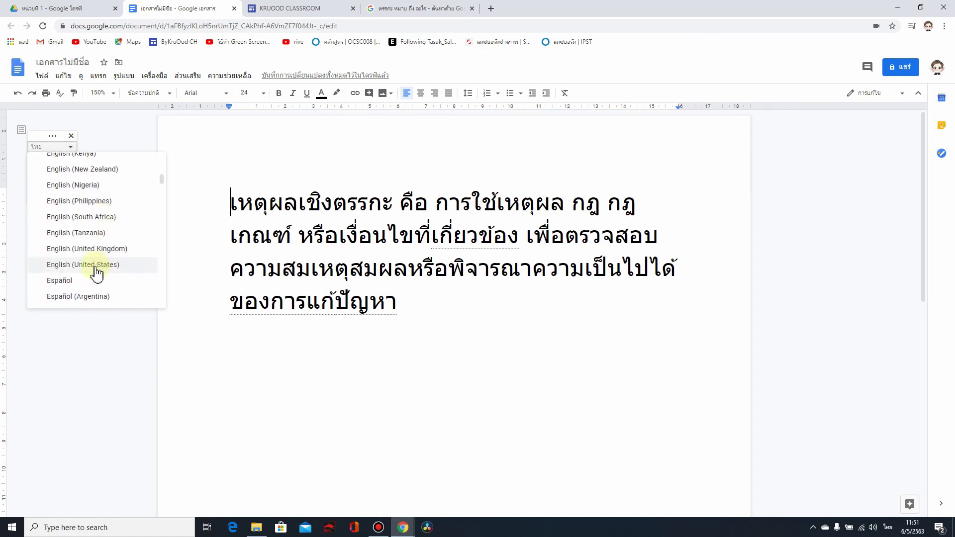
left_click(96, 252)
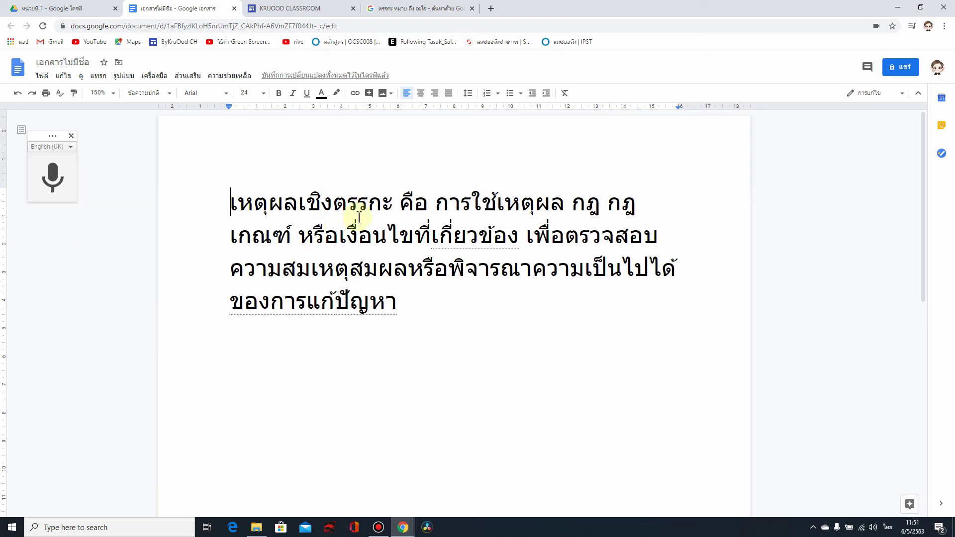
Step: Start a new line below the paragraph and voice type "แกง Google doc Morning สามารถ สามารถพิมพ์" in it
left_click(402, 314)
key("Return")
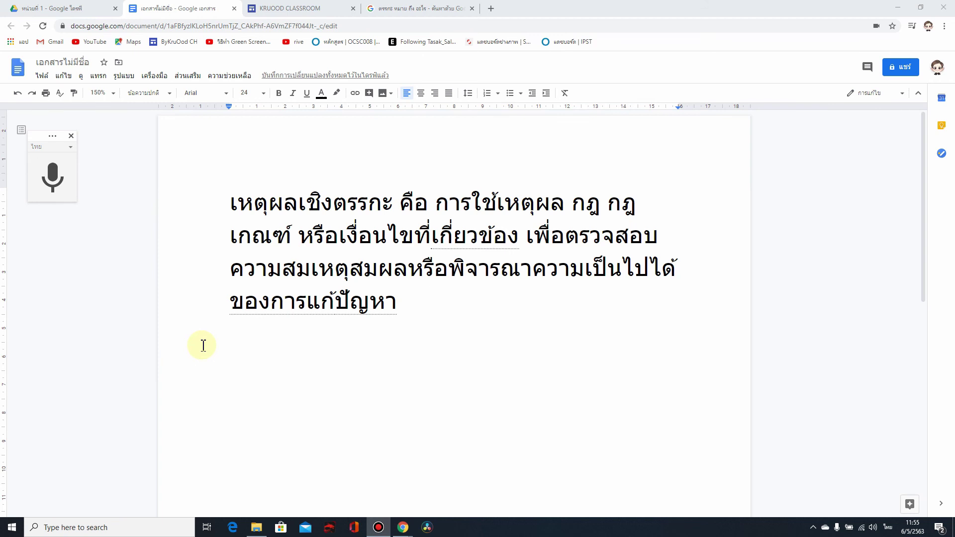
left_click(411, 302)
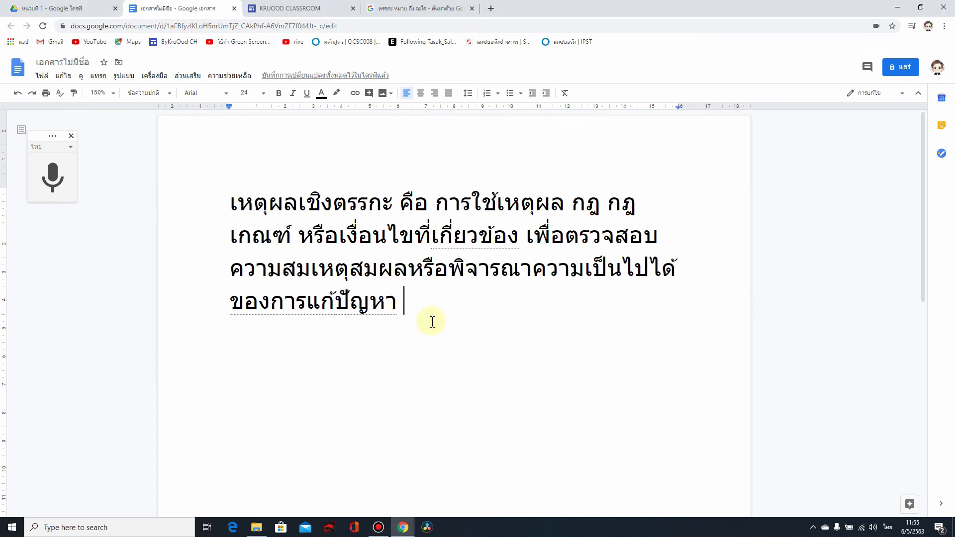
key("Return")
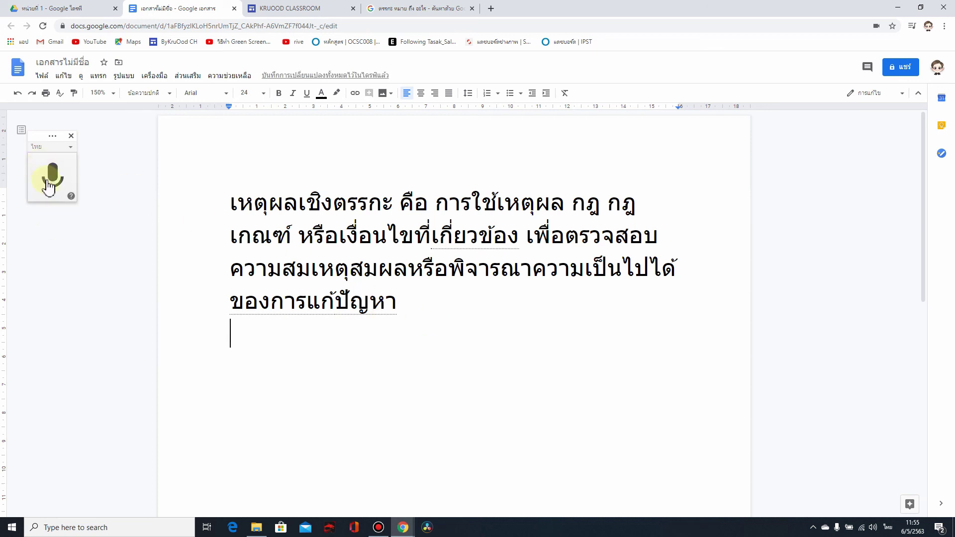
left_click(50, 180)
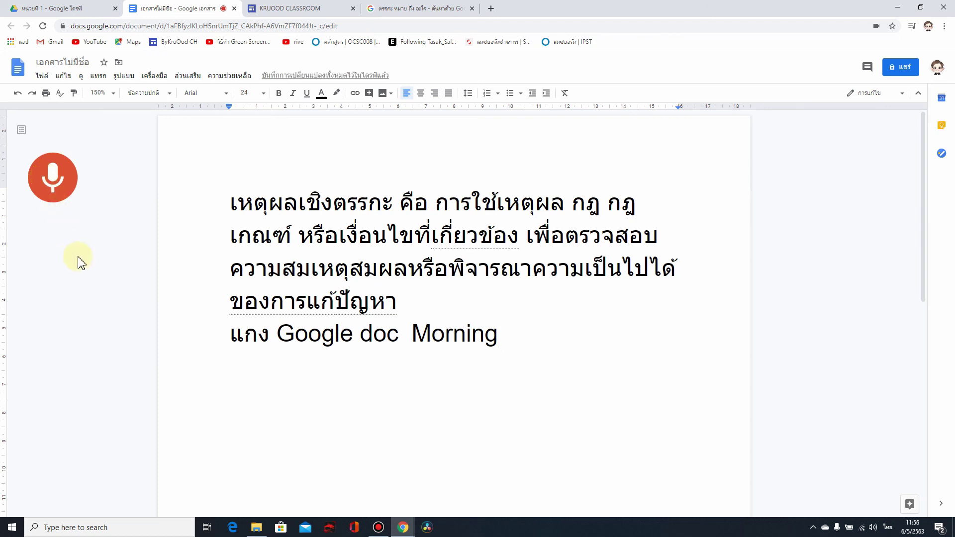
left_click(64, 188)
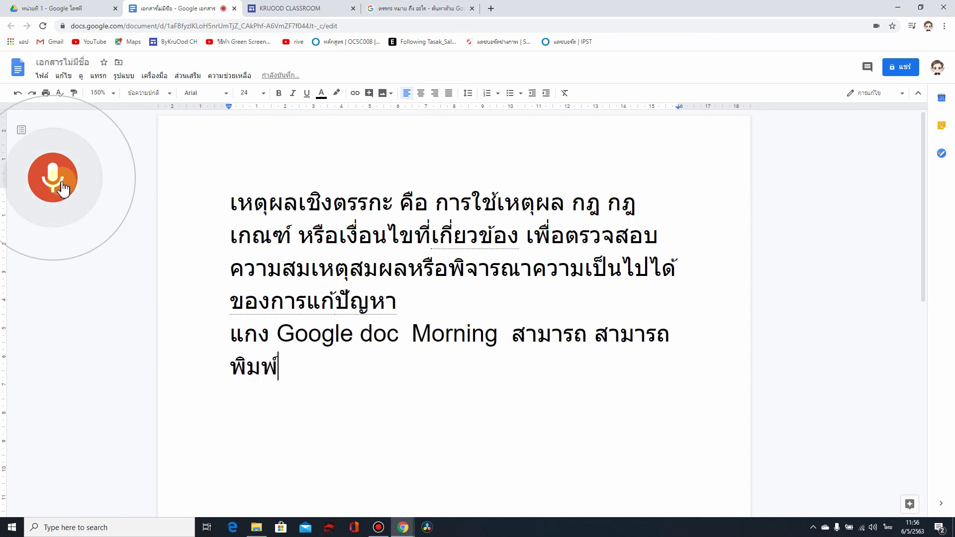